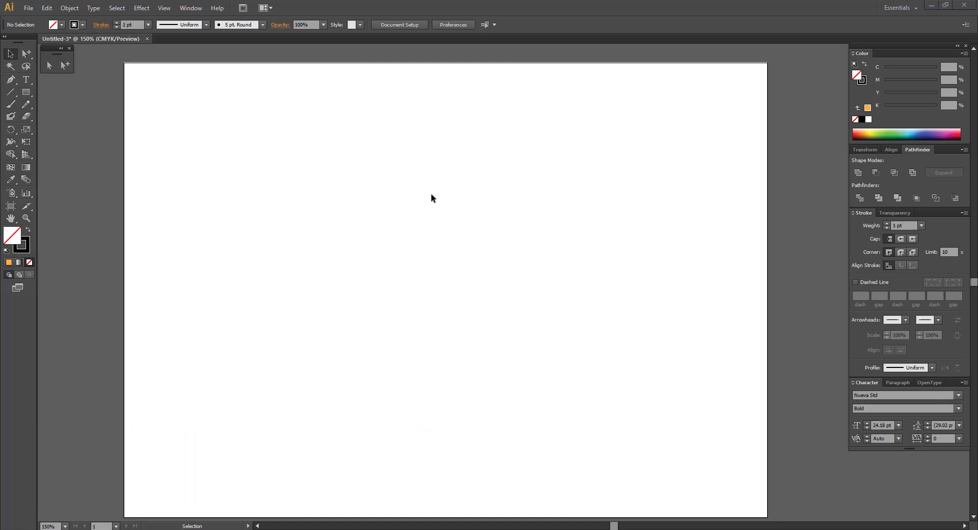
key("q")
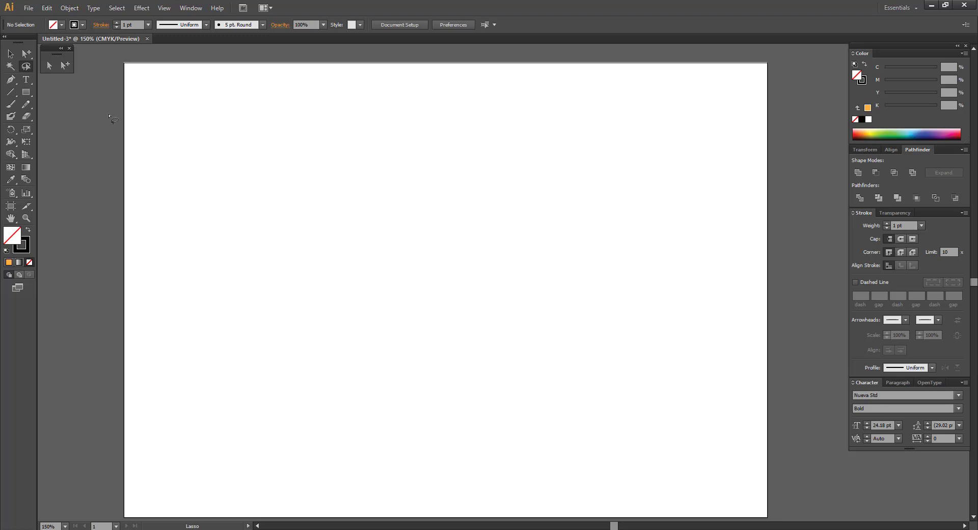
key("v")
key("a")
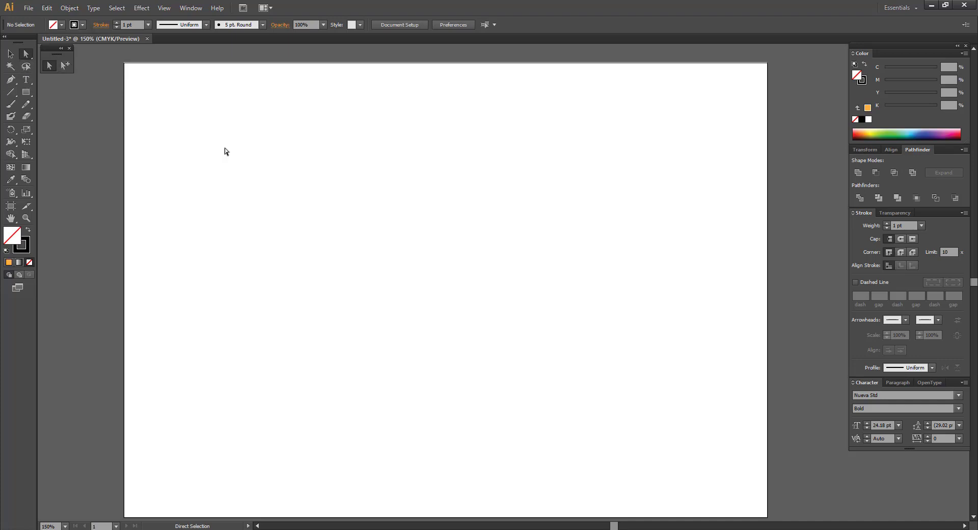
key("v")
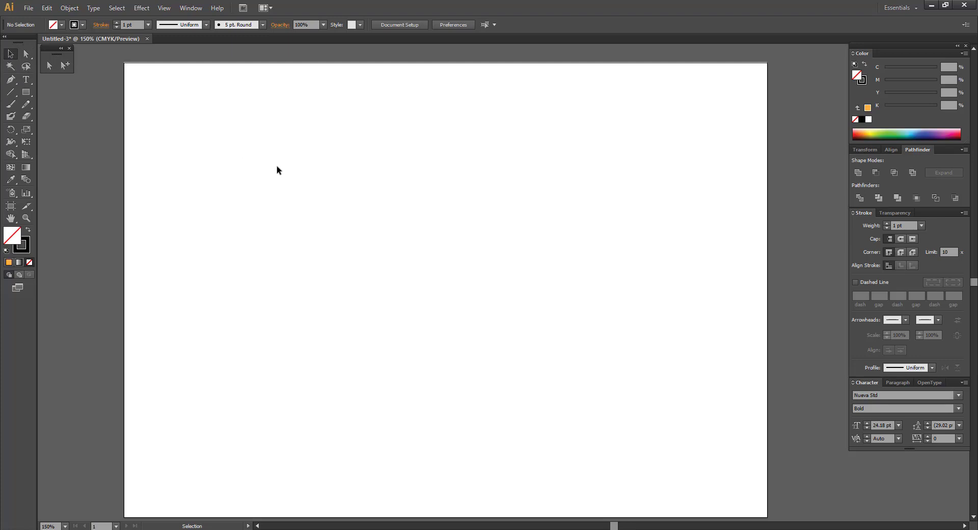
Step: Draw a rectangle about 2.03 by 1.80 in on the artboard's upper half, then select it as a whole and deselect it
left_click(26, 93)
left_click_drag(287, 152, 397, 251)
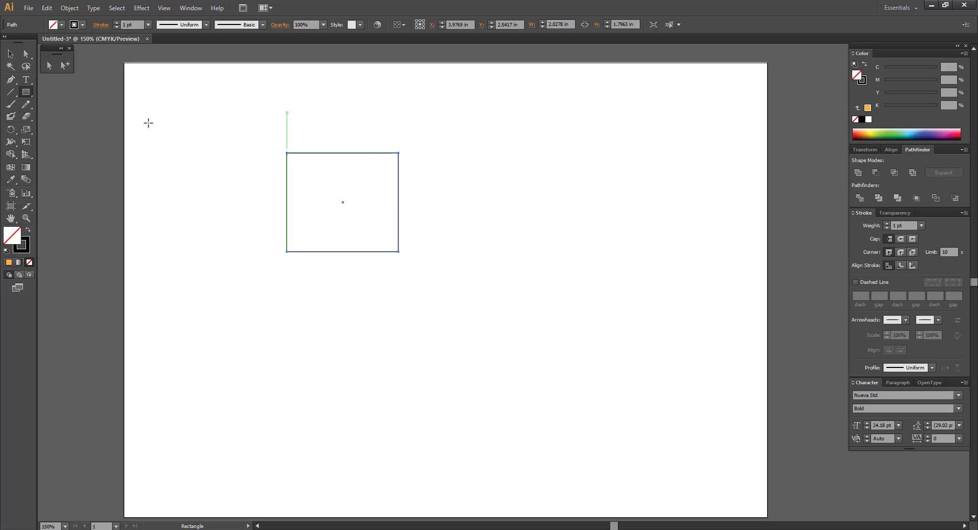
left_click(65, 65)
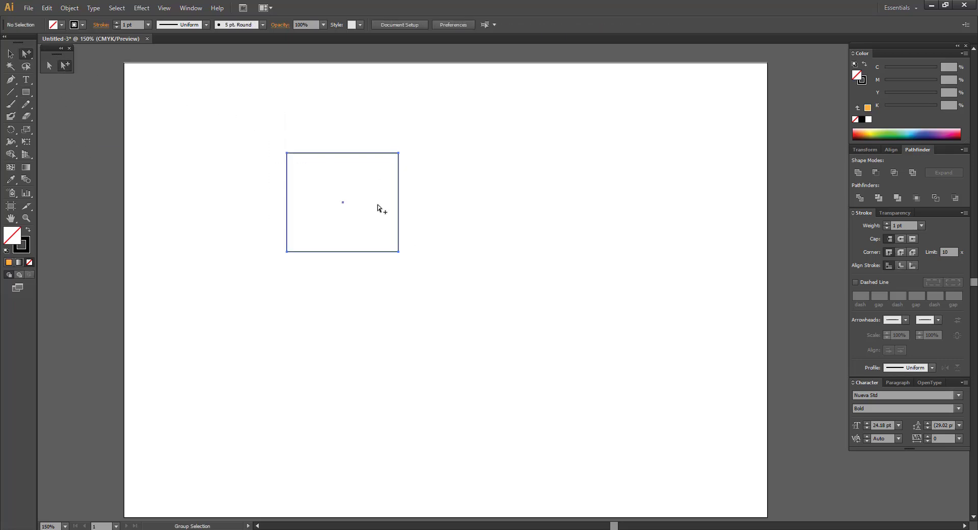
left_click(10, 54)
left_click(220, 116)
left_click_drag(226, 120, 367, 216)
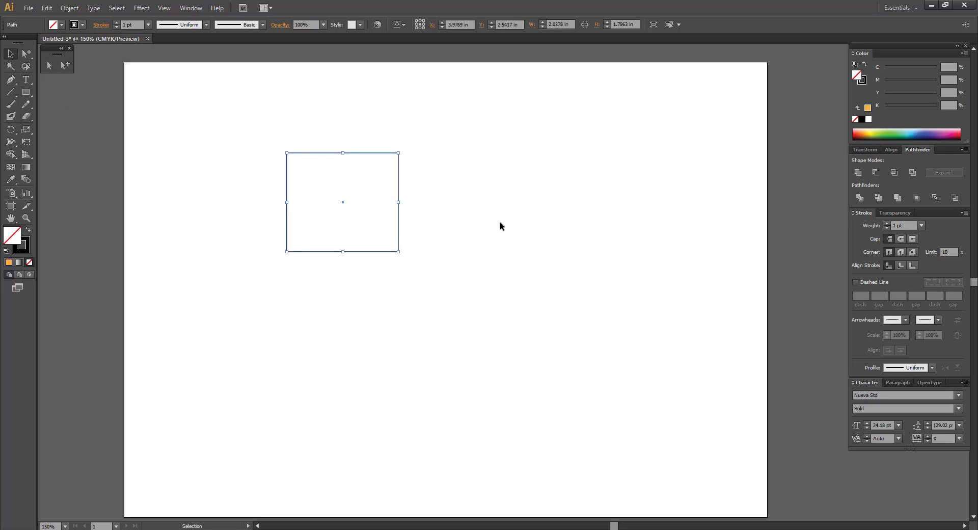
left_click(498, 223)
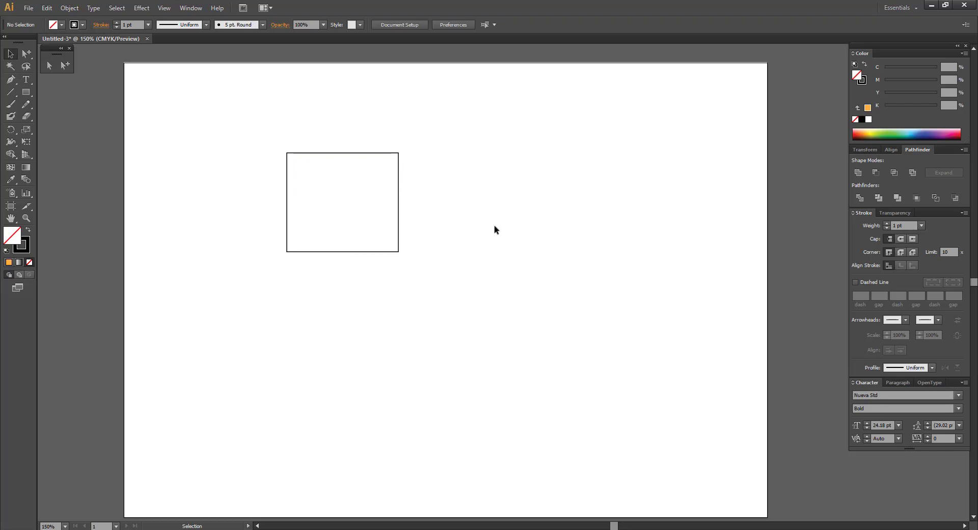
Step: Draw a second rectangle about 2.68 by 2.31 in to the right of the first one
key("ctrl+a")
left_click(26, 92)
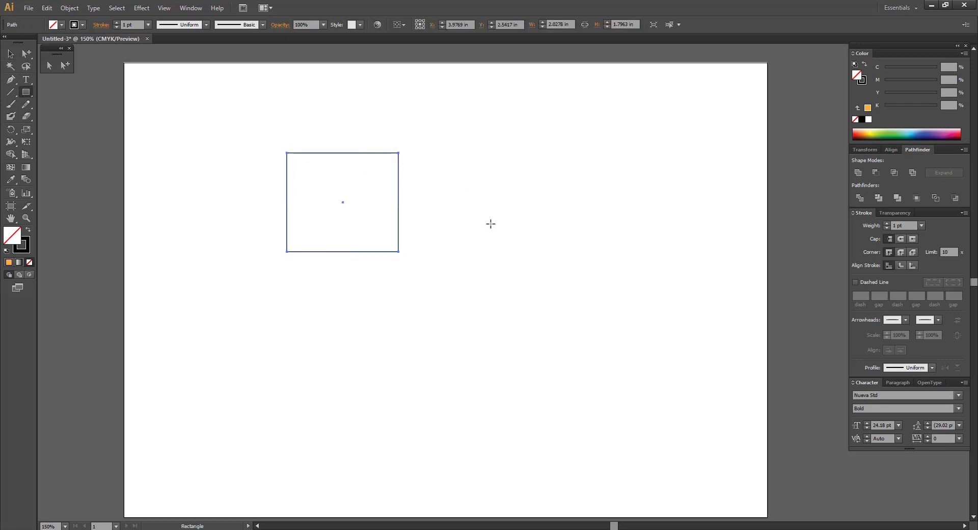
left_click_drag(426, 163, 574, 290)
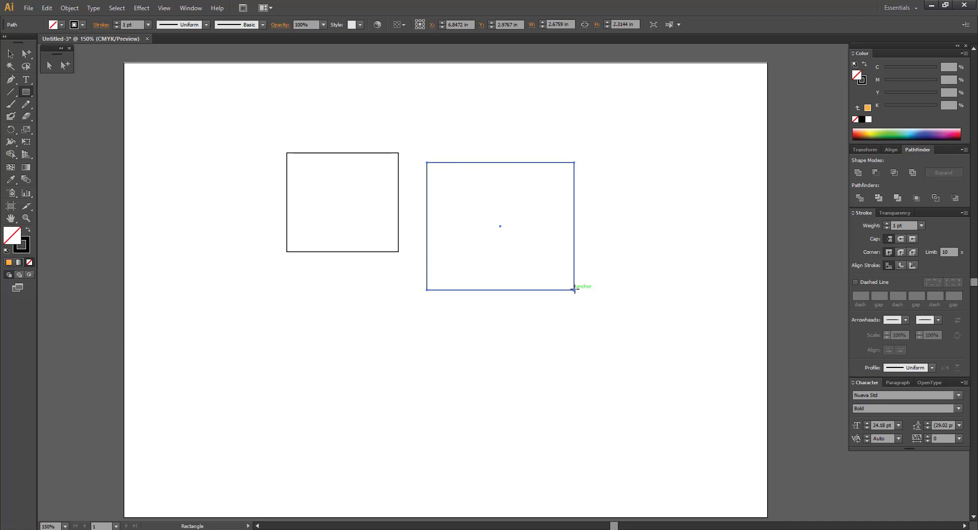
Step: Stretch the second rectangle to about 4.34 in wide by moving only its two right anchor points with Direct Selection
key("a")
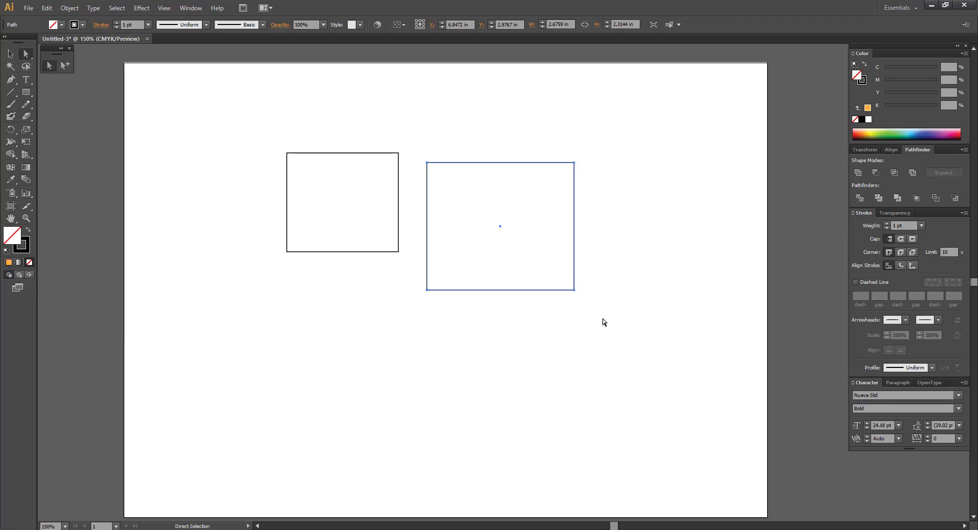
left_click(574, 290)
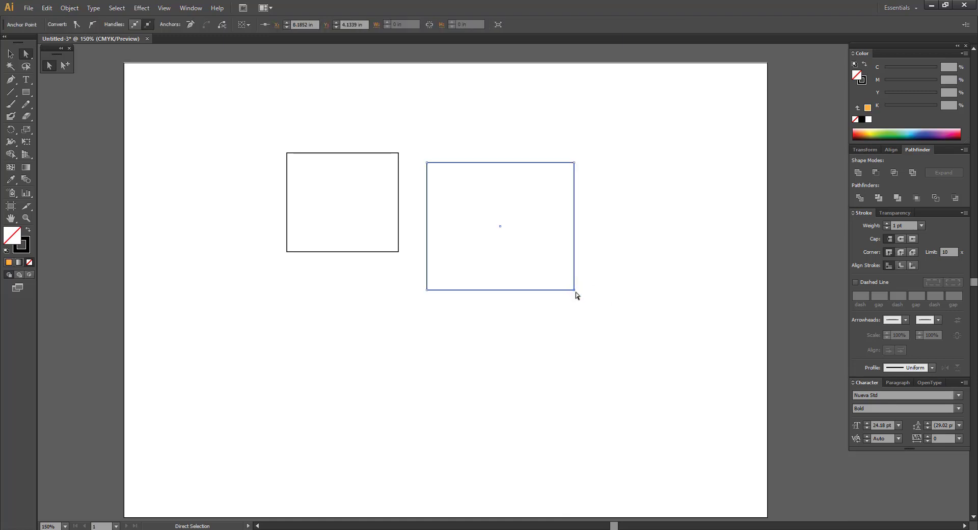
left_click_drag(574, 290, 623, 386)
key("ctrl+z")
left_click_drag(562, 144, 665, 290)
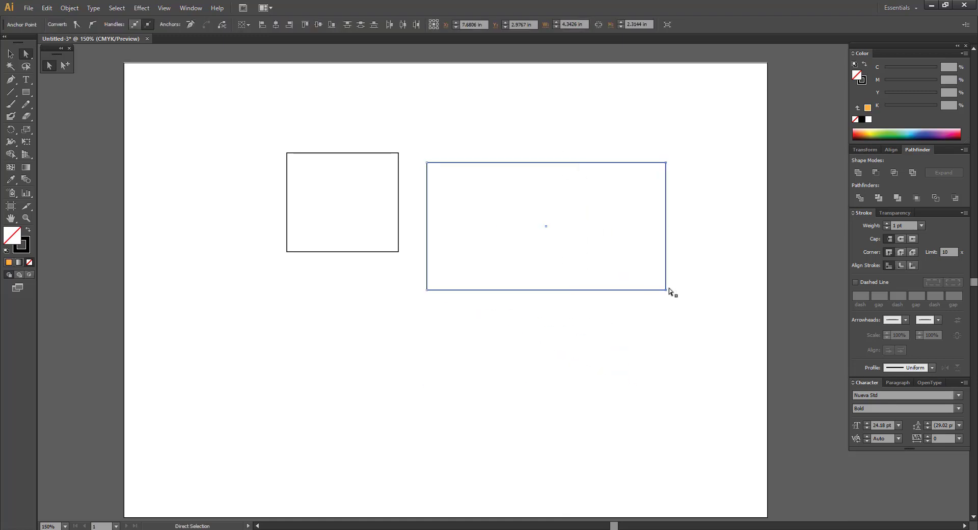
left_click(676, 230)
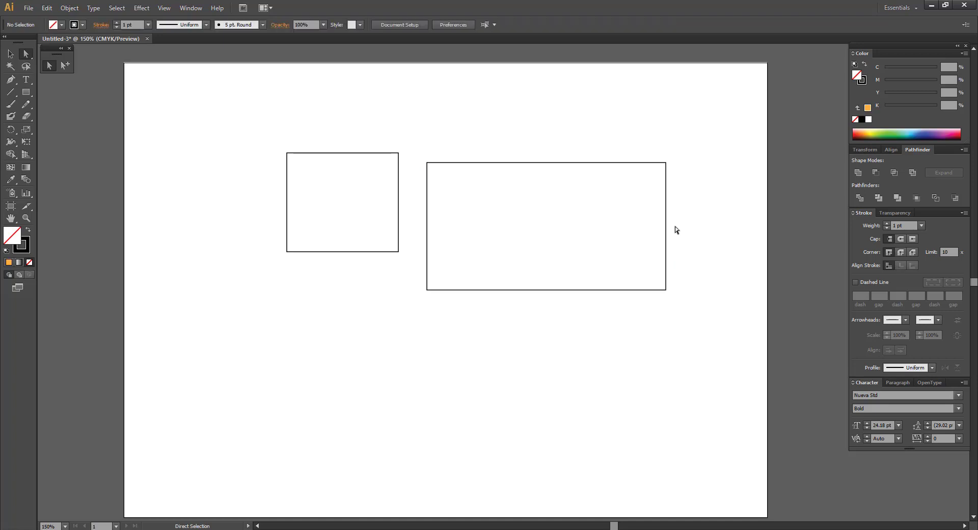
Step: Select both rectangles and delete them from the artboard
key("v")
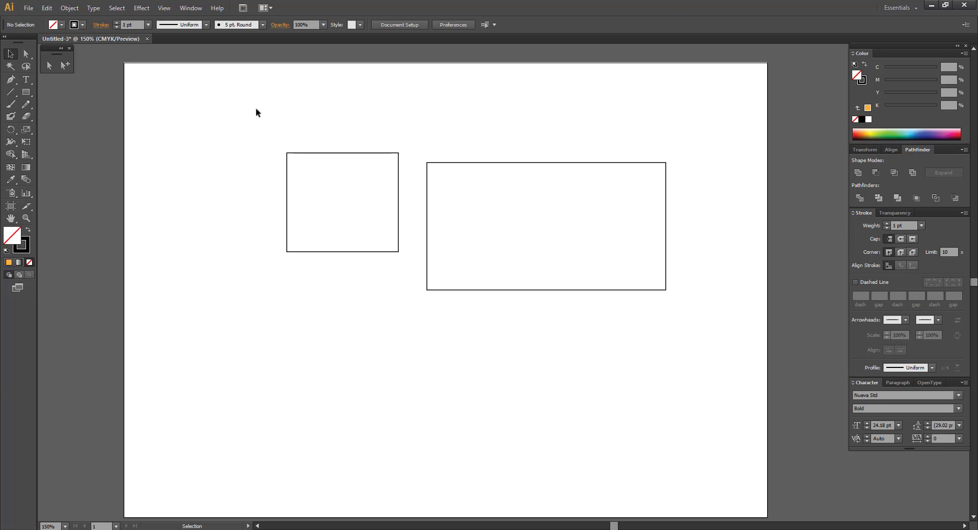
left_click_drag(252, 115, 685, 320)
key("Delete")
key("space")
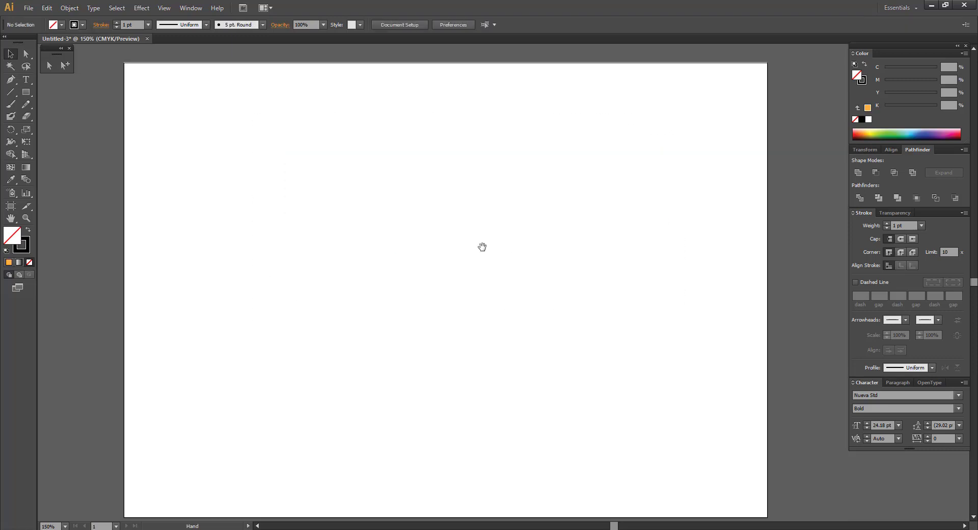
left_click_drag(482, 246, 481, 244)
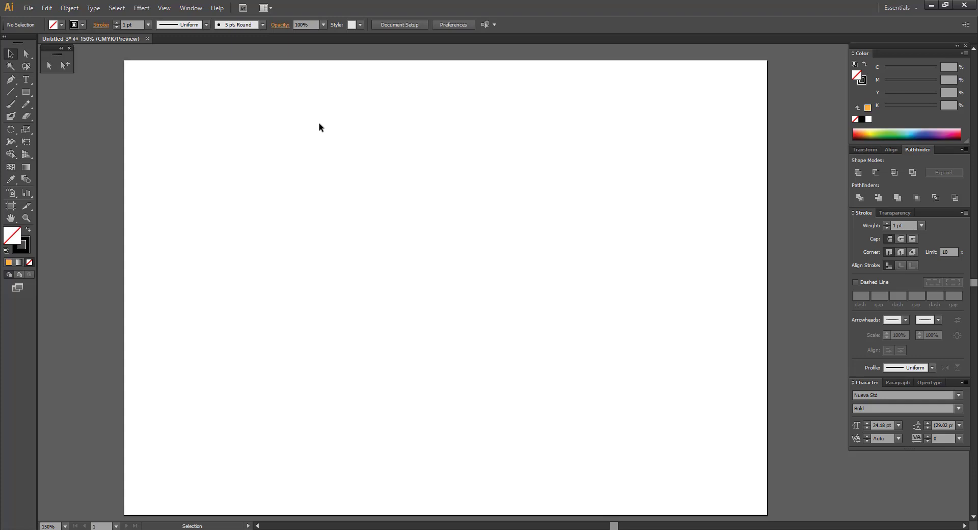
Step: Draw a square about 0.72 in wide near the artboard's upper left and fill it with cyan (C=100)
left_click(26, 91)
left_click_drag(237, 168, 257, 188)
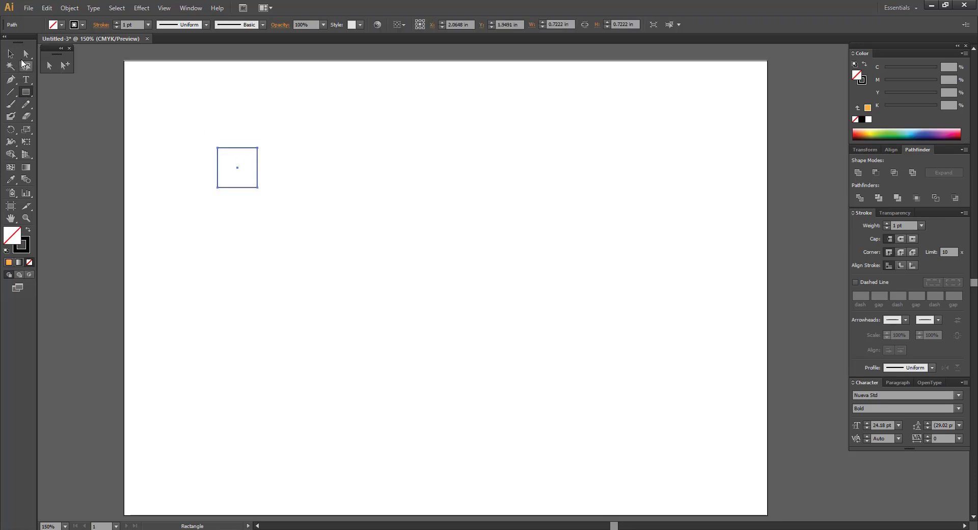
left_click(10, 53)
left_click_drag(294, 127, 224, 173)
left_click(64, 24)
left_click(58, 48)
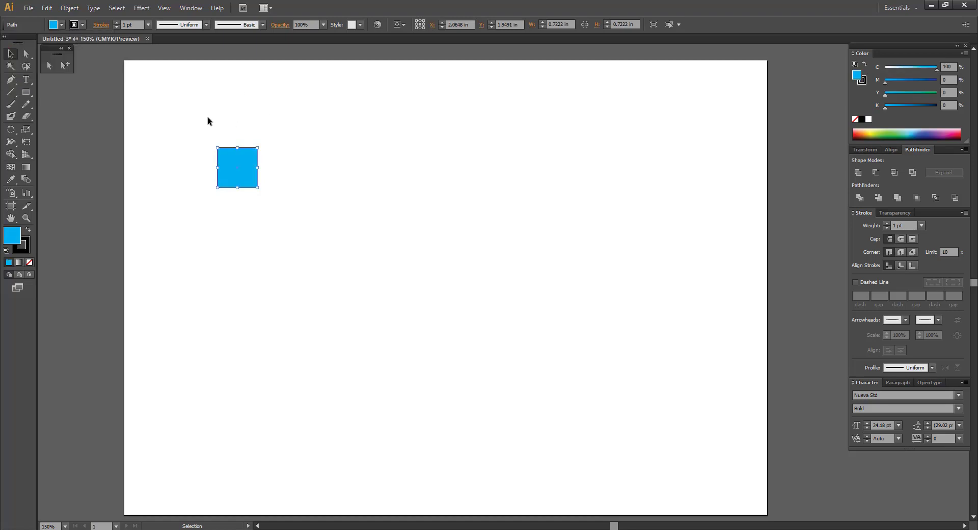
Step: Duplicate the cyan square horizontally and repeat the copy to form an evenly spaced row of seven
left_click_drag(240, 173, 310, 177)
key("ctrl+d")
key("ctrl+d")
key("ctrl+d")
key("ctrl+d")
key("ctrl+d")
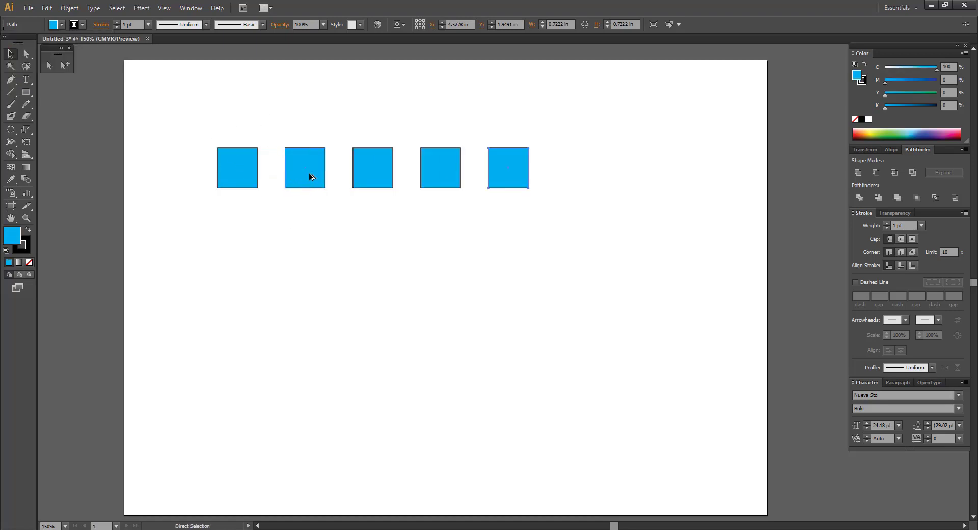
Step: Duplicate the whole row of squares straight down and repeat the copy to build a grid of six rows
scroll(203, 126, "right", 1)
left_click_drag(183, 115, 609, 197)
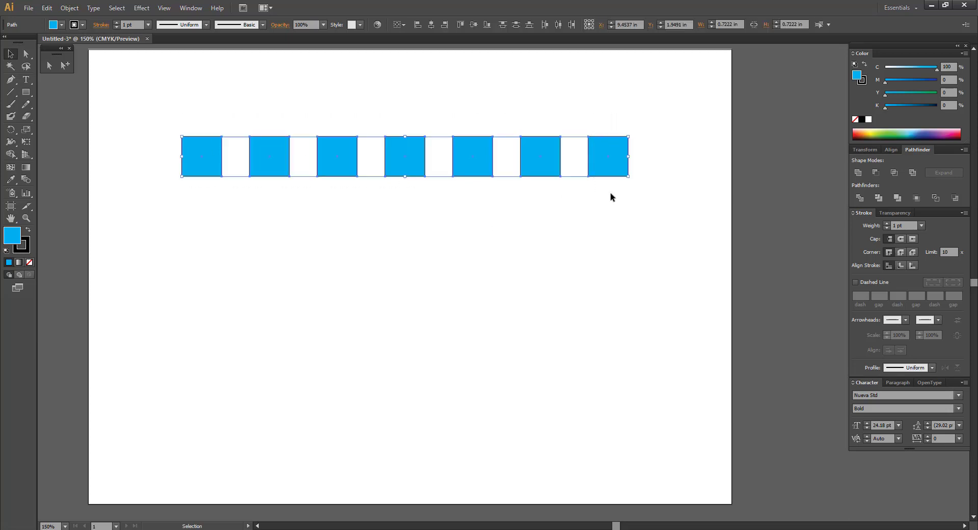
left_click_drag(618, 163, 581, 209)
key("a")
key("ctrl+d")
key("ctrl+d")
key("ctrl+d")
key("ctrl+d")
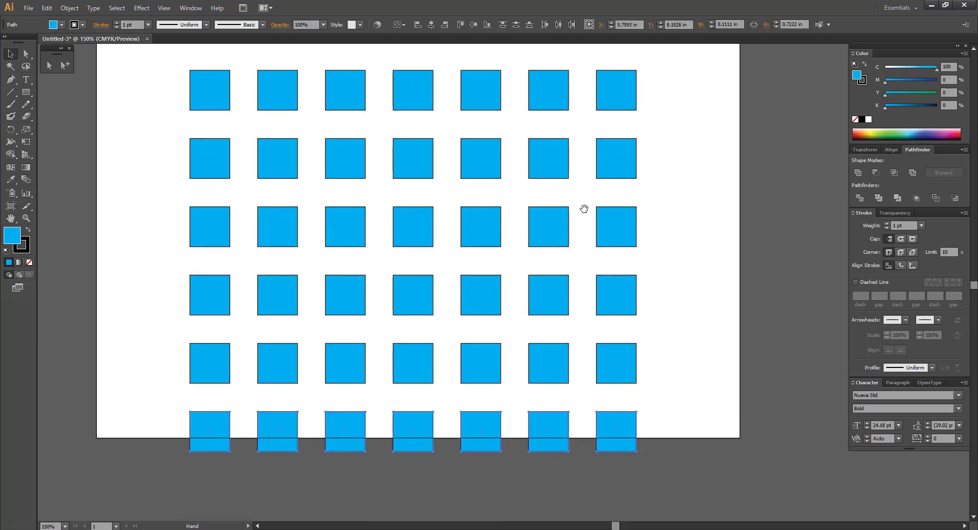
scroll(570, 235, "up", 1)
Step: Select the entire grid of squares and move it up so it fits inside the artboard
left_click_drag(186, 87, 674, 480)
scroll(588, 304, "up", 3)
left_click_drag(548, 243, 548, 190)
left_click(652, 220)
scroll(652, 220, "down", 1)
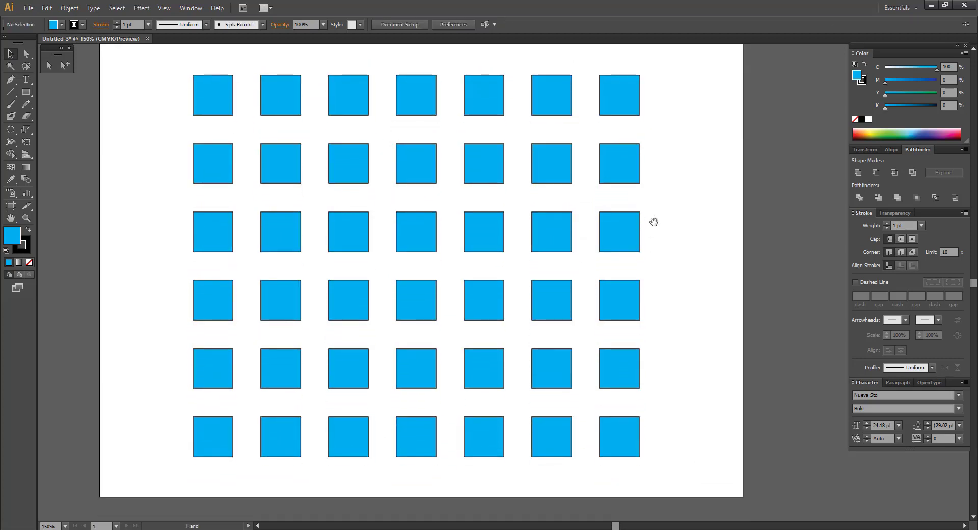
Step: Select nine scattered squares across the grid together and fill them with the pink swatch (M=95, Y=20), then deselect
left_click(289, 103)
left_click(405, 237, "shift")
left_click(347, 295, "shift")
left_click(347, 382, "shift")
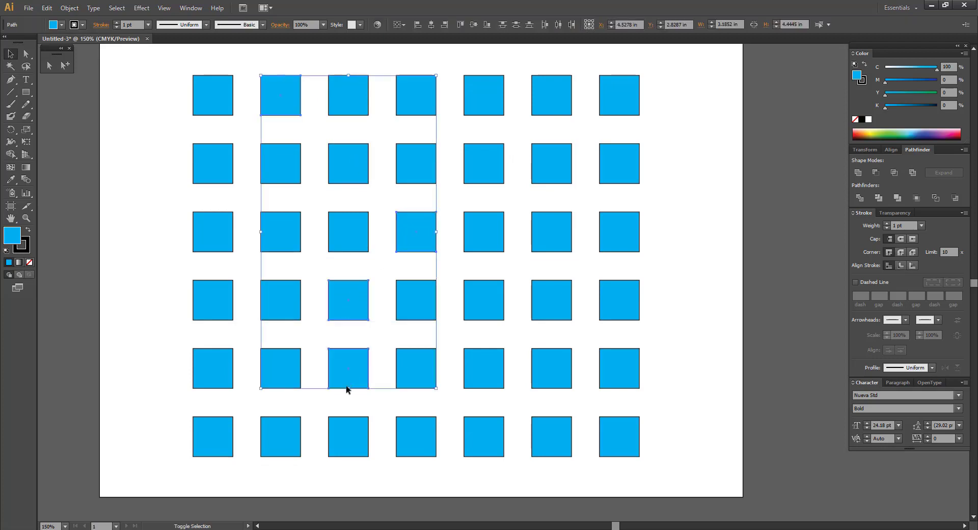
left_click(352, 438, "shift")
left_click(429, 439, "shift")
left_click(468, 440, "shift")
left_click(482, 357, "shift")
left_click(484, 289, "shift")
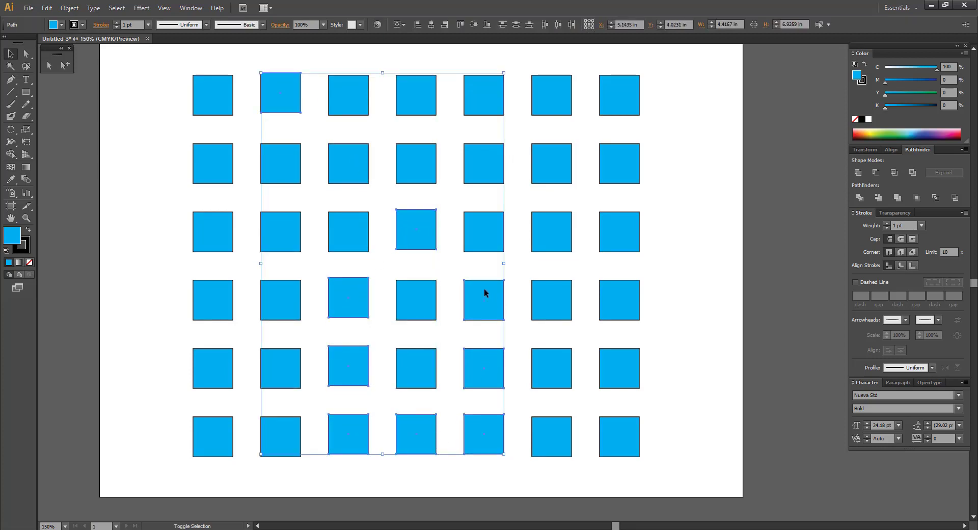
key("ctrl+z")
left_click(550, 234, "shift")
left_click(561, 152, "shift")
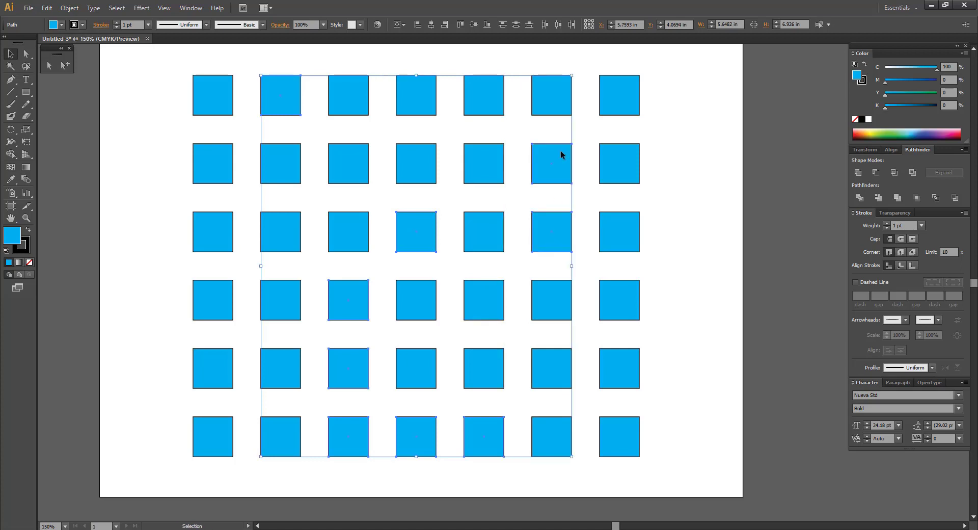
left_click(61, 25)
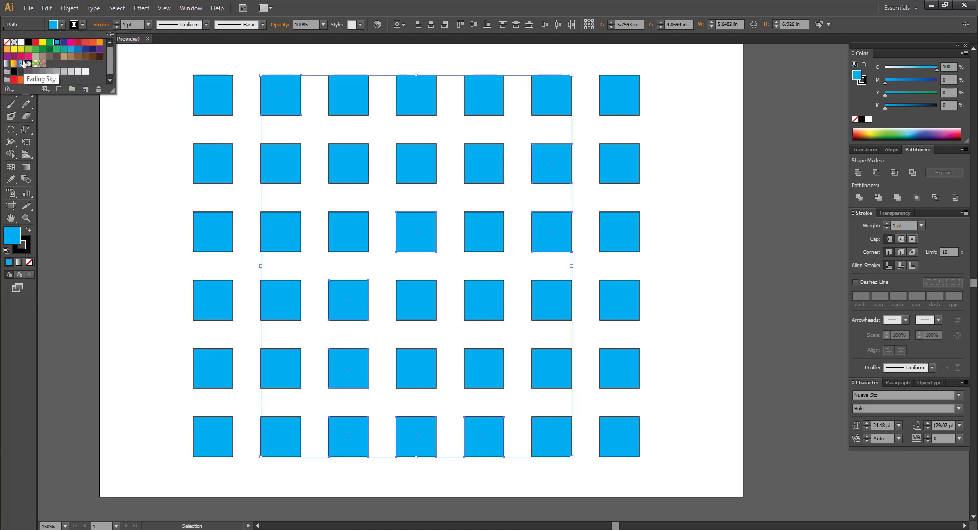
left_click(28, 56)
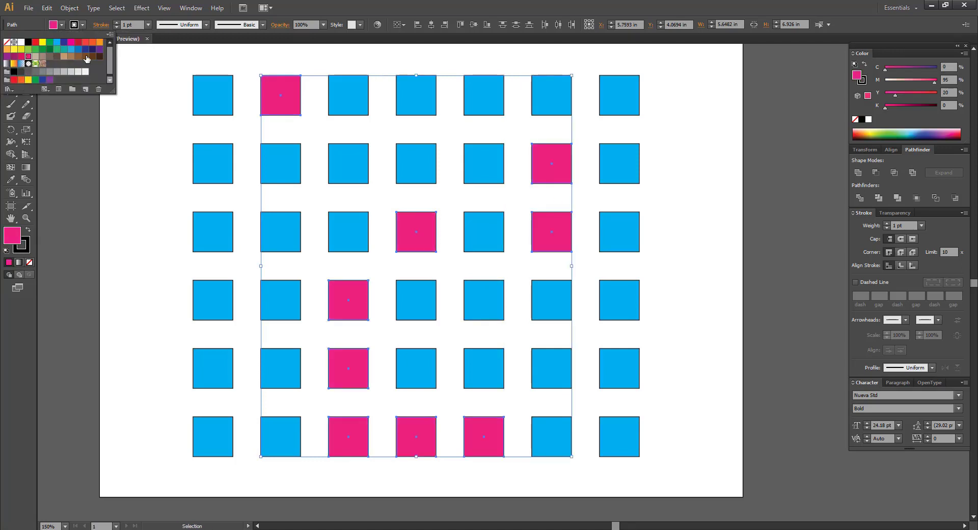
left_click(90, 155)
left_click(155, 175)
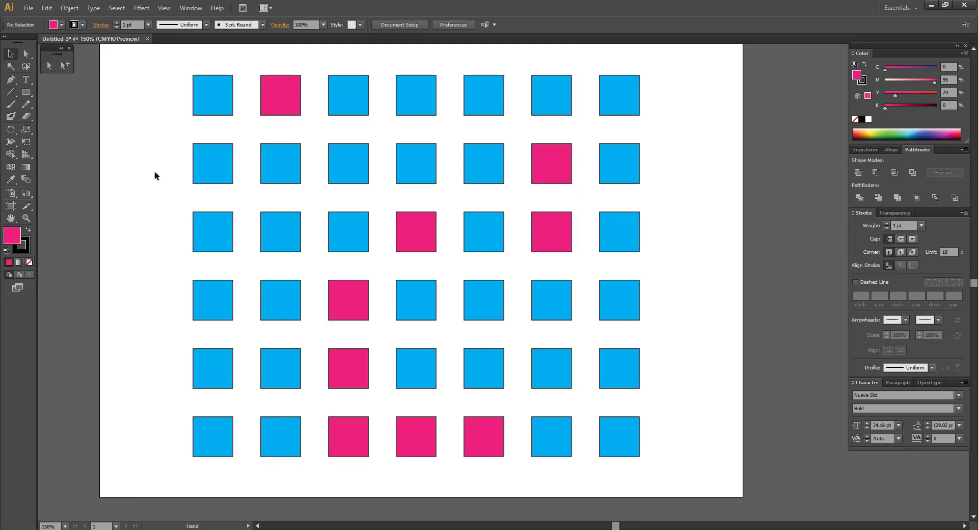
Step: Lasso-select the first four squares of the second row and first three of the third row, then clear the selection
left_click(28, 71)
mouse_move(185, 138)
left_mouse_down()
mouse_move(359, 145)
mouse_move(395, 160)
mouse_move(366, 265)
mouse_move(221, 249)
mouse_move(168, 224)
mouse_move(191, 142)
left_mouse_up()
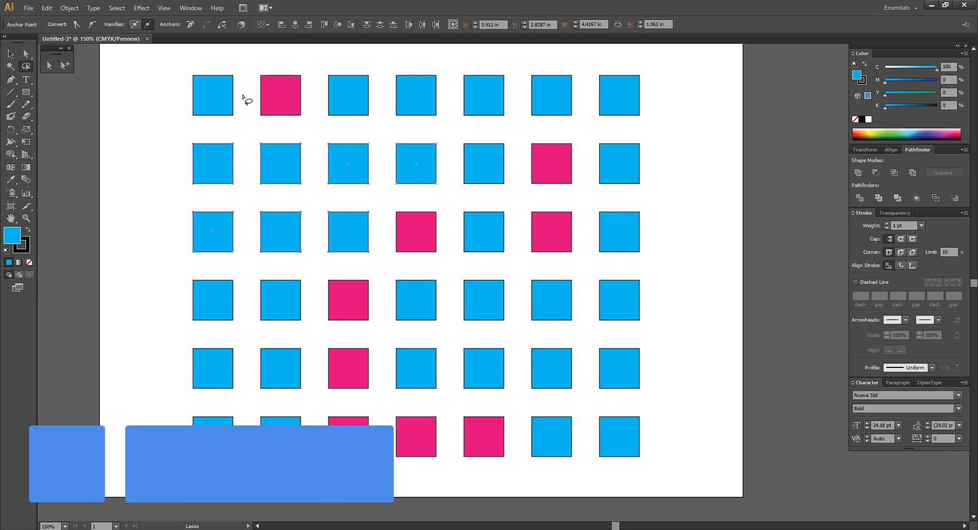
left_click(10, 53)
left_click(125, 167)
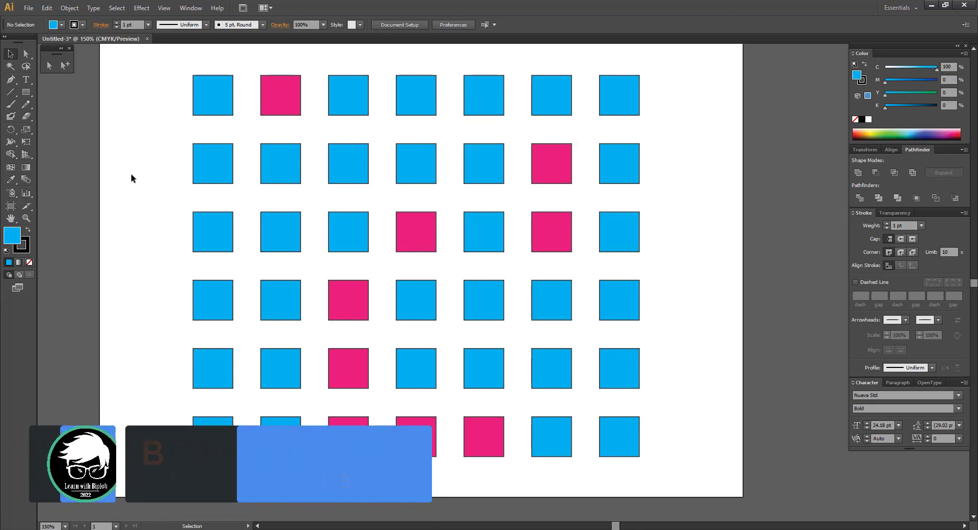
Step: Lasso-select all squares in the second and third rows and fill them with green (C=59.22, Y=100)
left_click(29, 69)
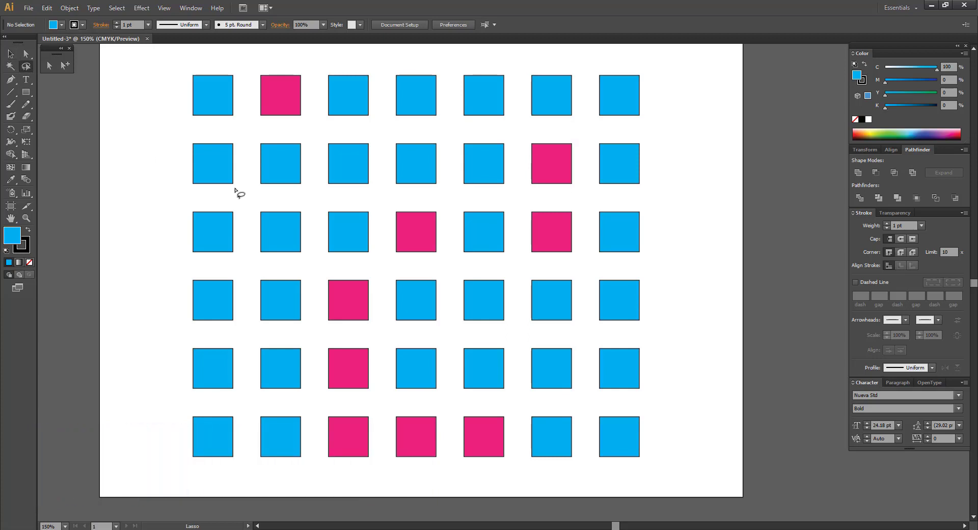
mouse_move(177, 136)
left_mouse_down()
mouse_move(254, 147)
mouse_move(614, 146)
mouse_move(663, 188)
mouse_move(652, 227)
mouse_move(524, 240)
mouse_move(243, 232)
mouse_move(192, 214)
mouse_move(179, 138)
left_mouse_up()
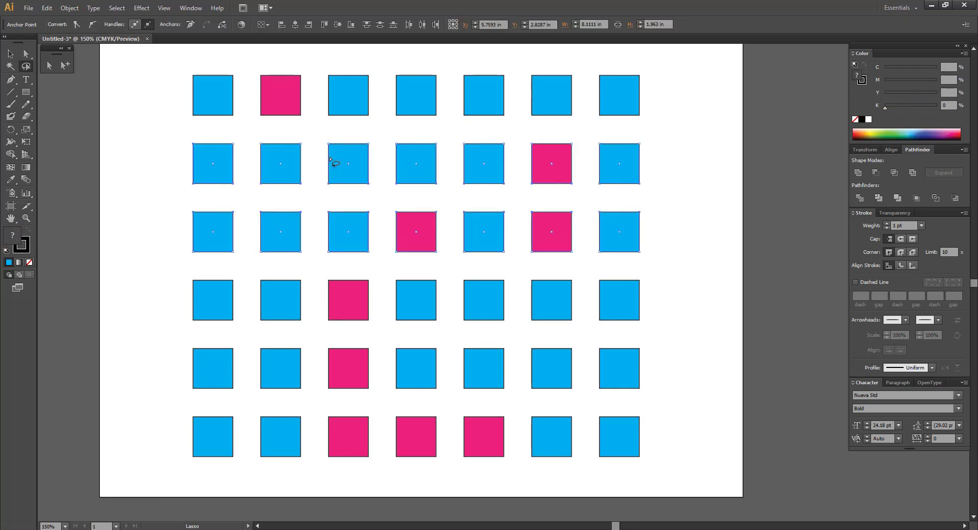
left_click(860, 133)
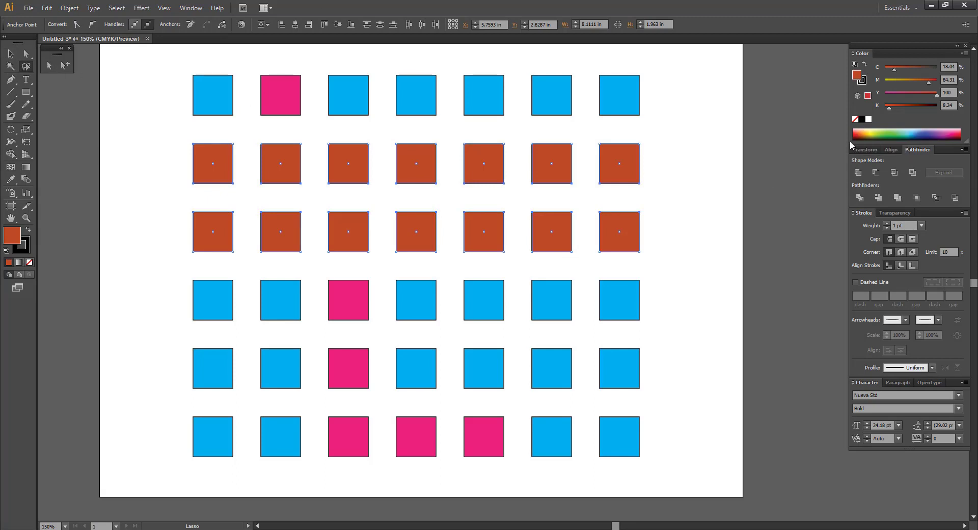
left_click(883, 132)
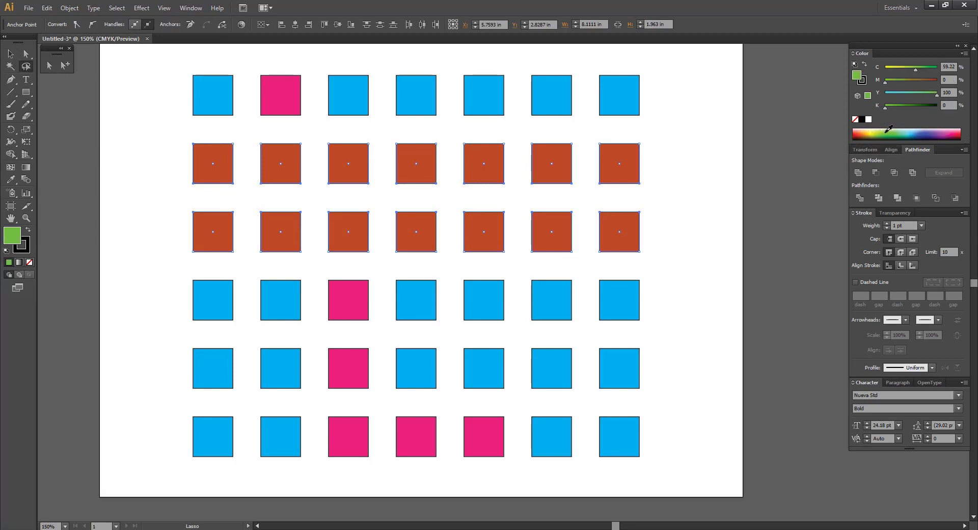
left_click(10, 54)
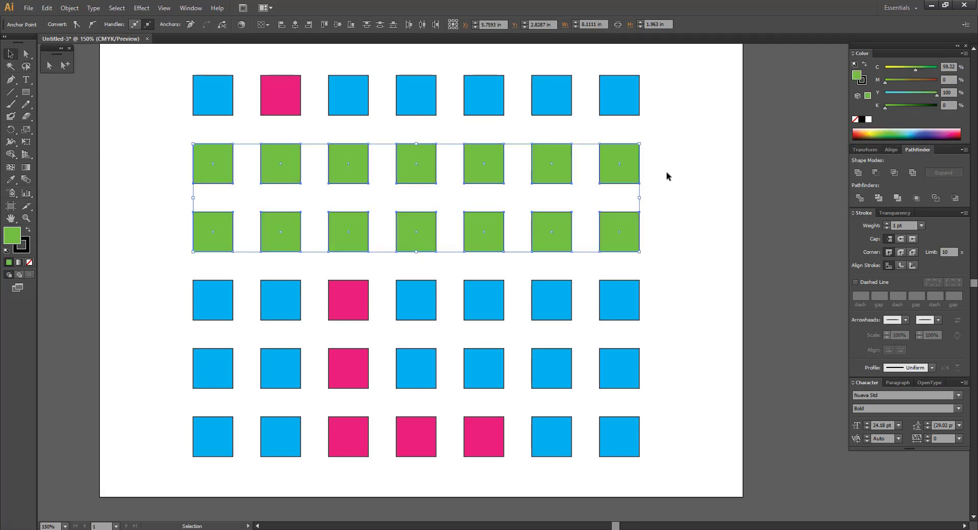
Step: Lasso-select the four blue squares in the first column, fill them with purple (C=24.31, M=81.96), and deselect
left_click(668, 175)
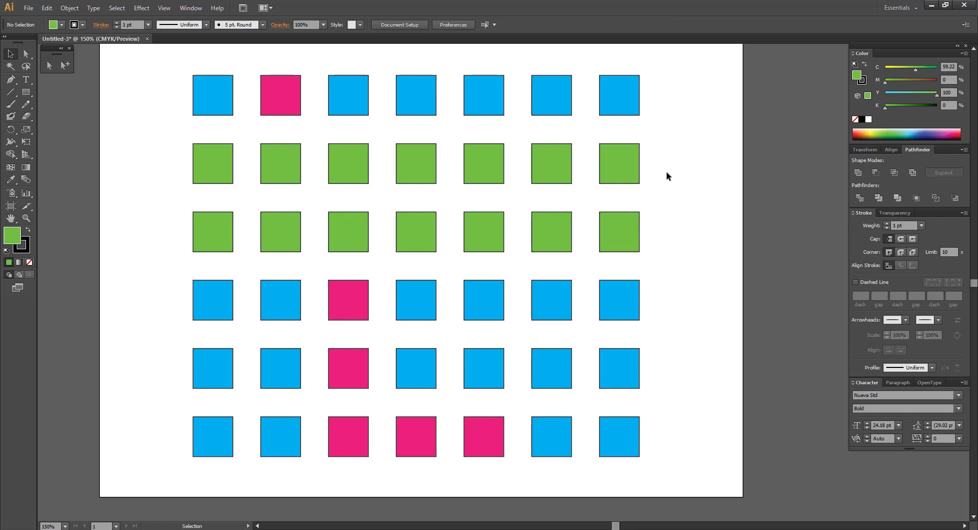
left_click(26, 66)
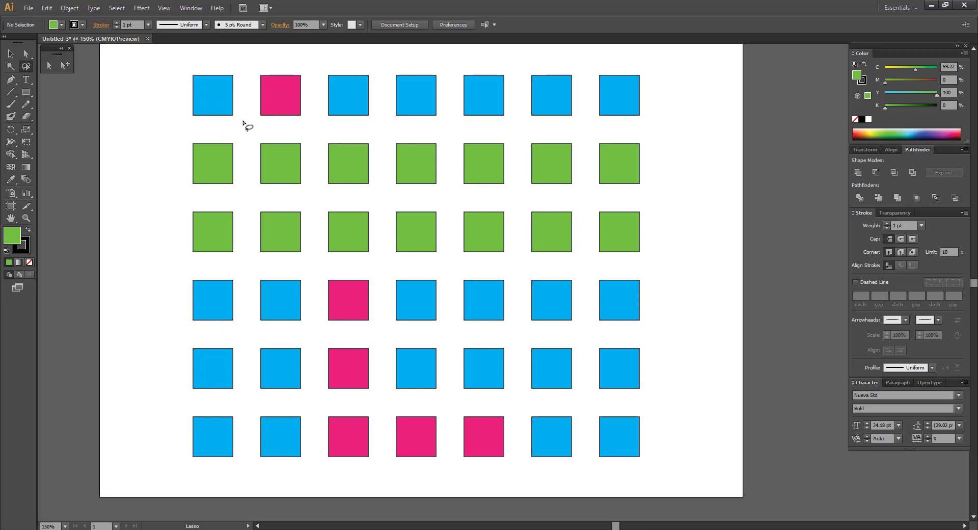
mouse_move(244, 122)
left_mouse_down()
mouse_move(238, 80)
mouse_move(209, 61)
mouse_move(168, 75)
mouse_move(160, 364)
mouse_move(176, 437)
mouse_move(190, 454)
mouse_move(230, 466)
mouse_move(243, 437)
mouse_move(249, 328)
mouse_move(234, 269)
mouse_move(178, 263)
mouse_move(176, 198)
mouse_move(180, 148)
mouse_move(202, 126)
mouse_move(243, 120)
left_mouse_up()
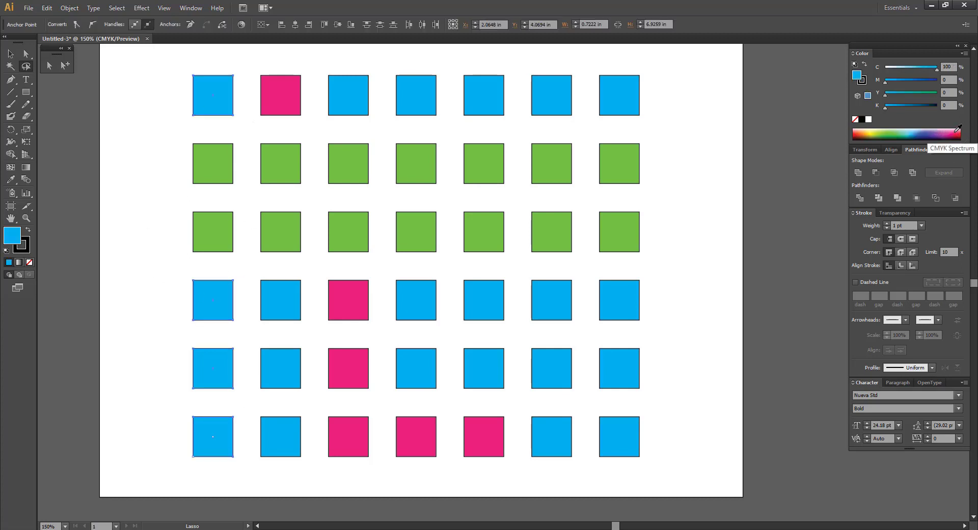
left_click(944, 131)
left_click(10, 53)
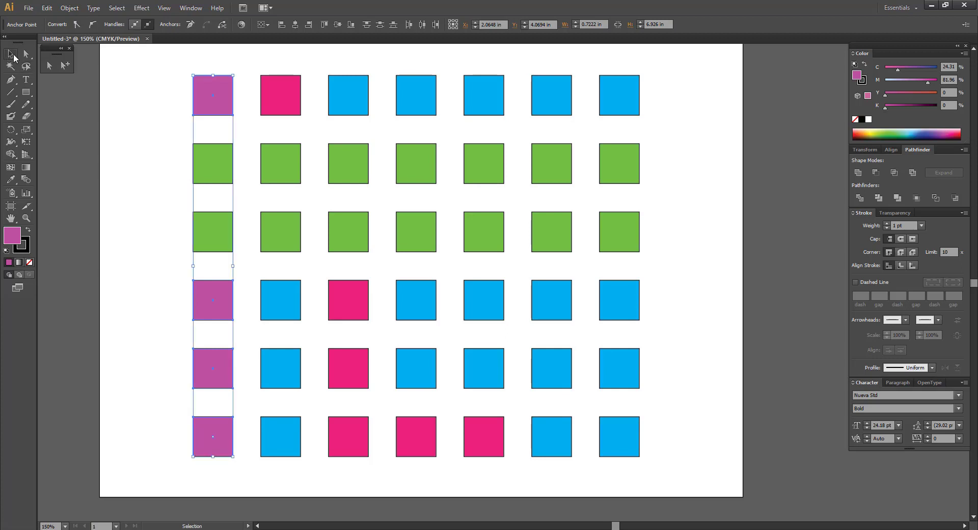
left_click(111, 92)
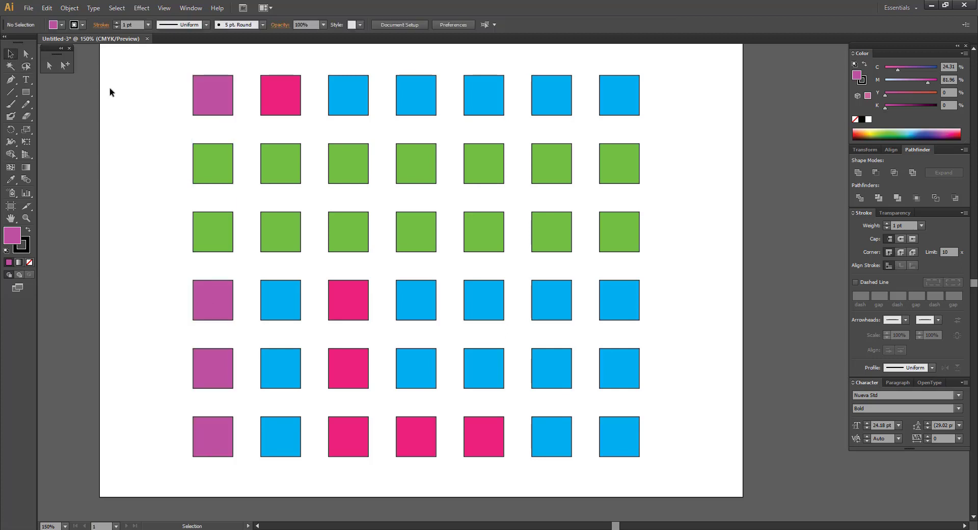
Step: Lasso-select the first, second and fourth squares of row two plus the third and fifth of row three, and fill them yellow (Y=100)
left_click(26, 66)
mouse_move(251, 137)
left_mouse_down()
mouse_move(149, 160)
mouse_move(254, 193)
mouse_move(307, 189)
mouse_move(326, 253)
mouse_move(376, 252)
mouse_move(387, 222)
mouse_move(409, 202)
mouse_move(455, 252)
mouse_move(517, 249)
mouse_move(519, 210)
mouse_move(505, 197)
mouse_move(449, 191)
mouse_move(439, 142)
mouse_move(401, 139)
mouse_move(367, 199)
mouse_move(330, 200)
mouse_move(313, 189)
mouse_move(304, 143)
mouse_move(246, 138)
left_mouse_up()
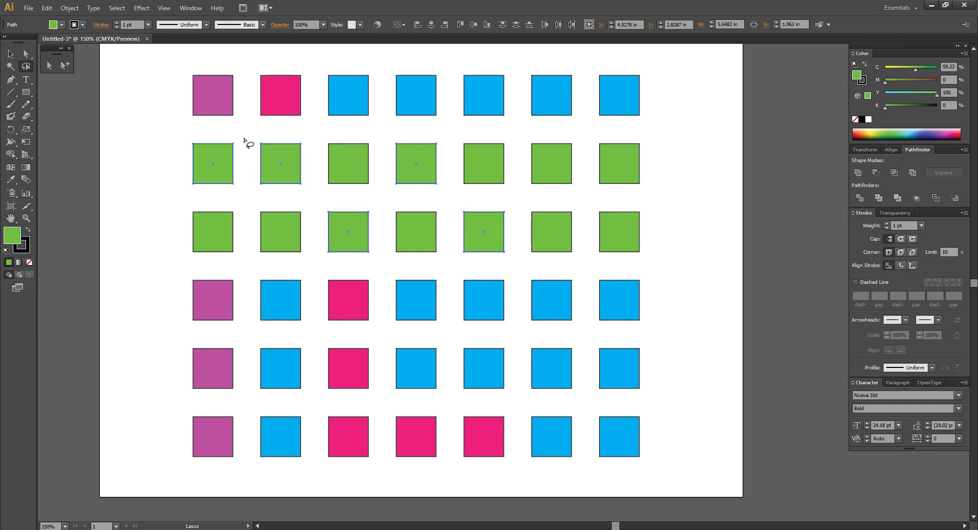
left_click_drag(915, 68, 885, 67)
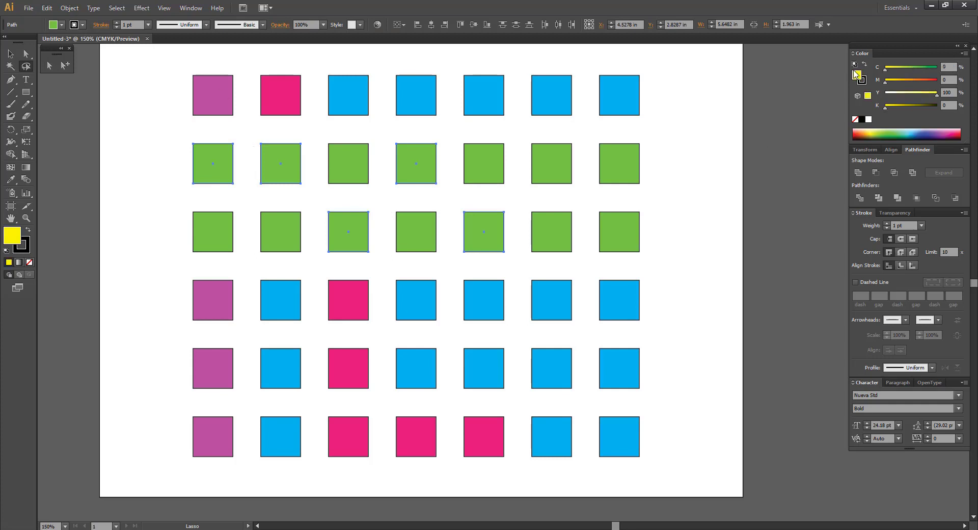
left_click(49, 63)
left_click(147, 62)
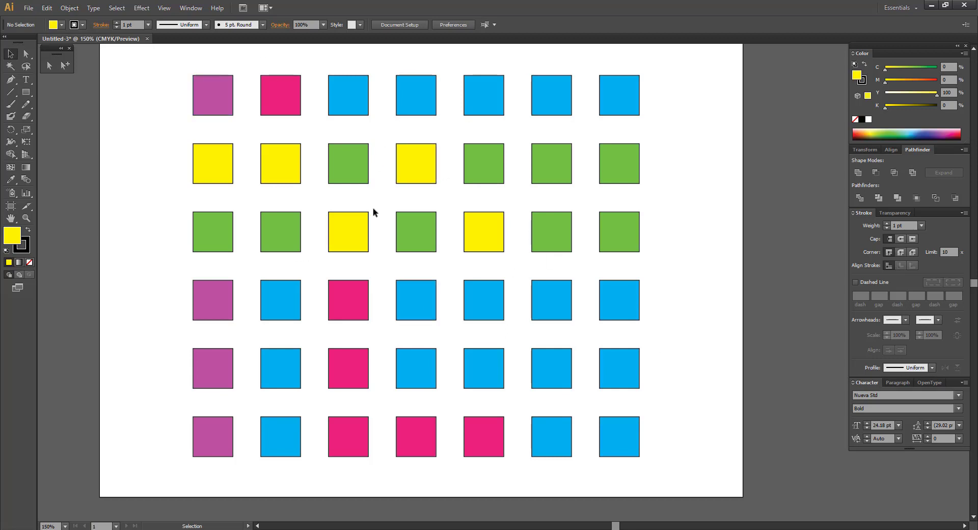
Step: Lasso-select row one's first two squares, row three's third and row four's second, and fill them light blue (C=57.25, M=22.75)
left_click(26, 66)
mouse_move(239, 65)
left_mouse_down()
mouse_move(194, 69)
mouse_move(176, 114)
mouse_move(238, 129)
mouse_move(248, 304)
mouse_move(284, 329)
mouse_move(301, 319)
mouse_move(311, 292)
mouse_move(288, 267)
mouse_move(251, 272)
mouse_move(257, 202)
mouse_move(331, 203)
mouse_move(322, 206)
mouse_move(327, 261)
mouse_move(380, 260)
mouse_move(372, 202)
mouse_move(265, 199)
mouse_move(247, 183)
mouse_move(255, 131)
mouse_move(304, 124)
mouse_move(314, 95)
mouse_move(314, 68)
mouse_move(274, 49)
mouse_move(252, 58)
mouse_move(240, 197)
left_mouse_up()
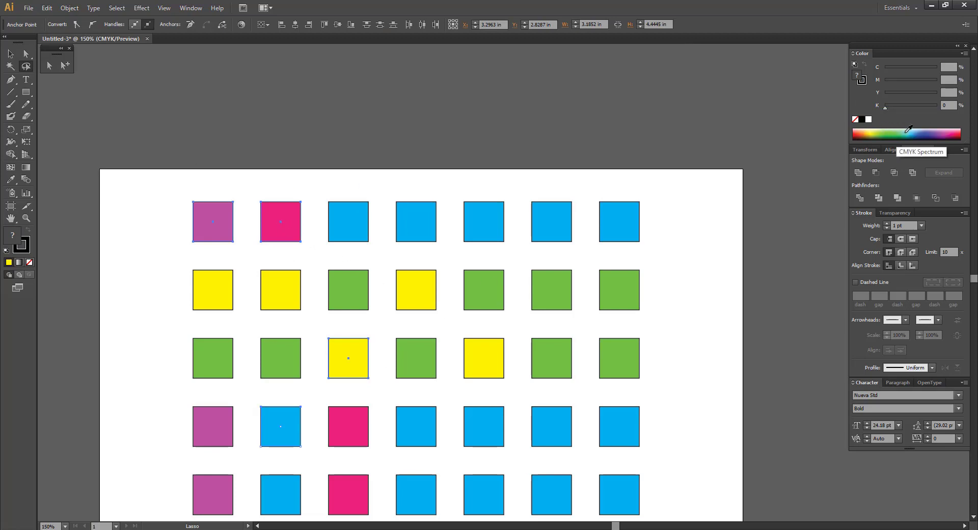
left_click(916, 128)
left_click(11, 54)
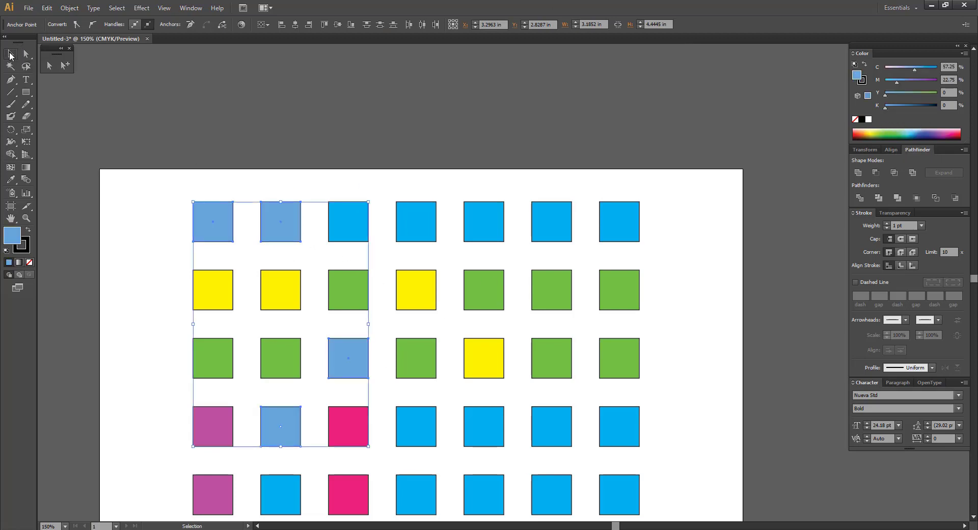
key("space")
left_click_drag(376, 218, 377, 119)
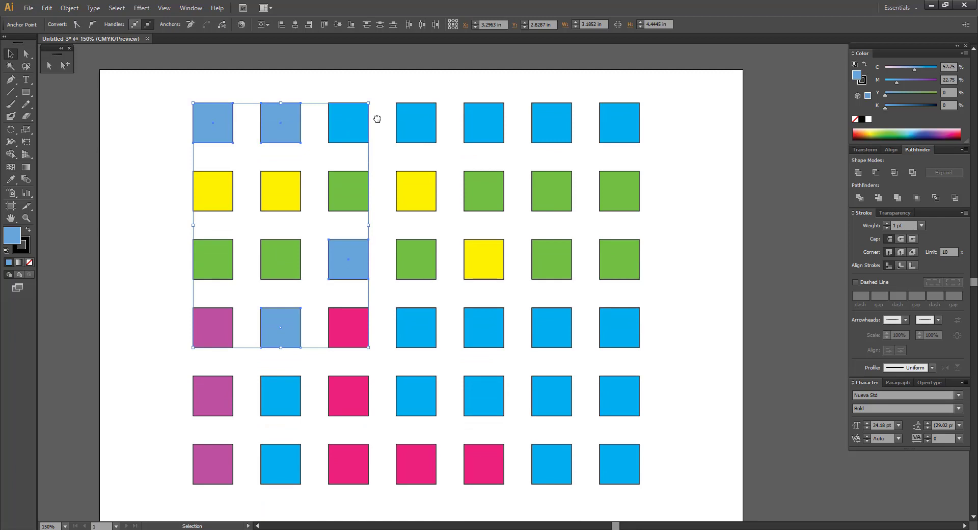
key("ctrl+0")
left_click(159, 114)
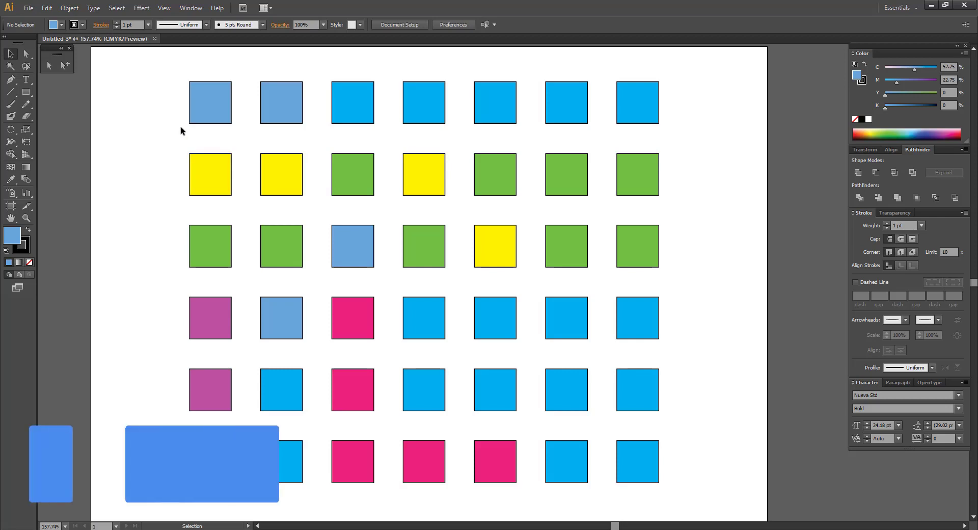
Step: Delete every square in the grid except the first one of the first row
left_click_drag(177, 144, 662, 502)
key("Delete")
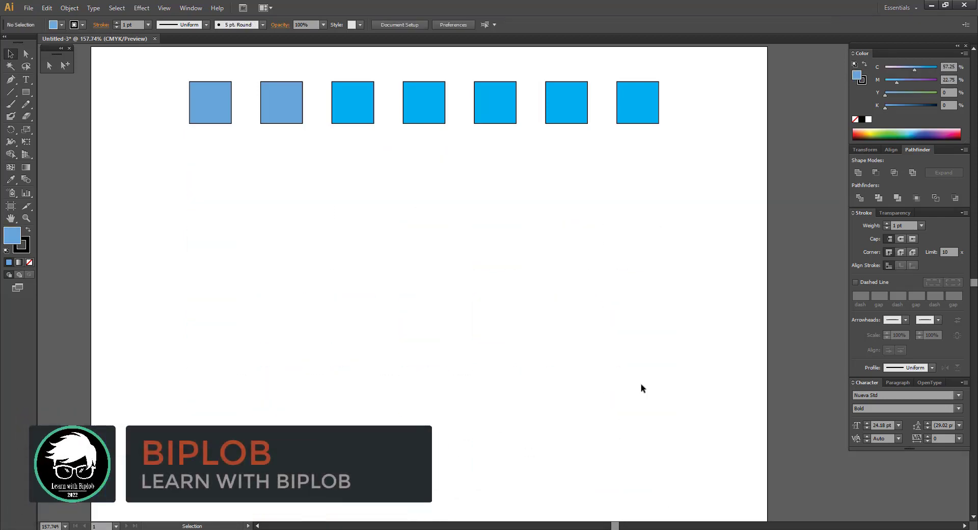
left_click_drag(252, 72, 676, 131)
key("Delete")
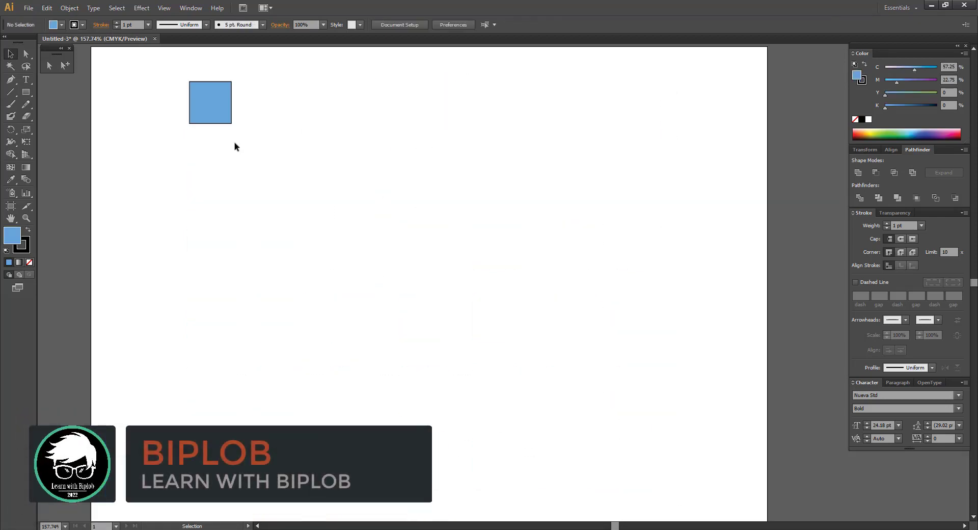
Step: Place three copies of the remaining square at scattered positions across the artboard
scroll(316, 148, "up", 1)
mouse_move(313, 149)
left_mouse_down()
mouse_move(290, 111)
mouse_move(294, 168)
mouse_move(314, 159)
left_mouse_up()
left_click(224, 98)
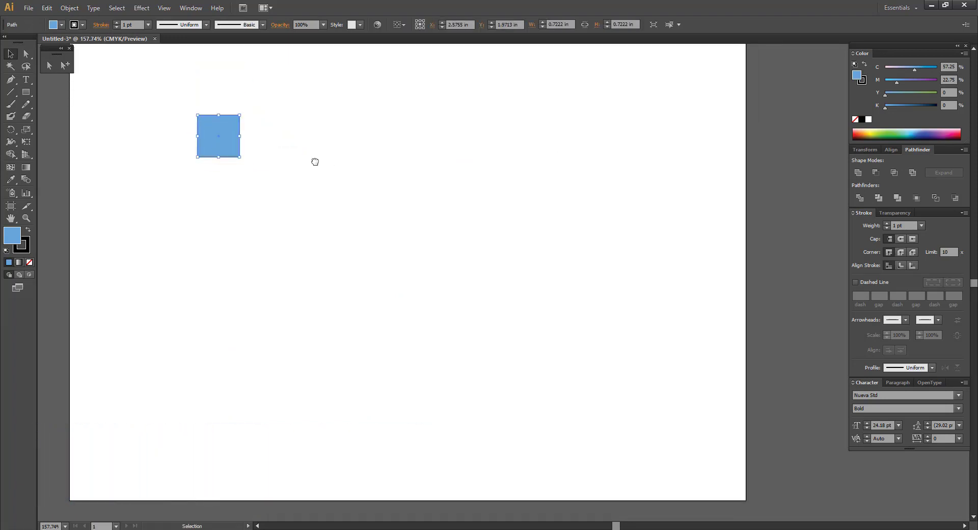
left_click(314, 163)
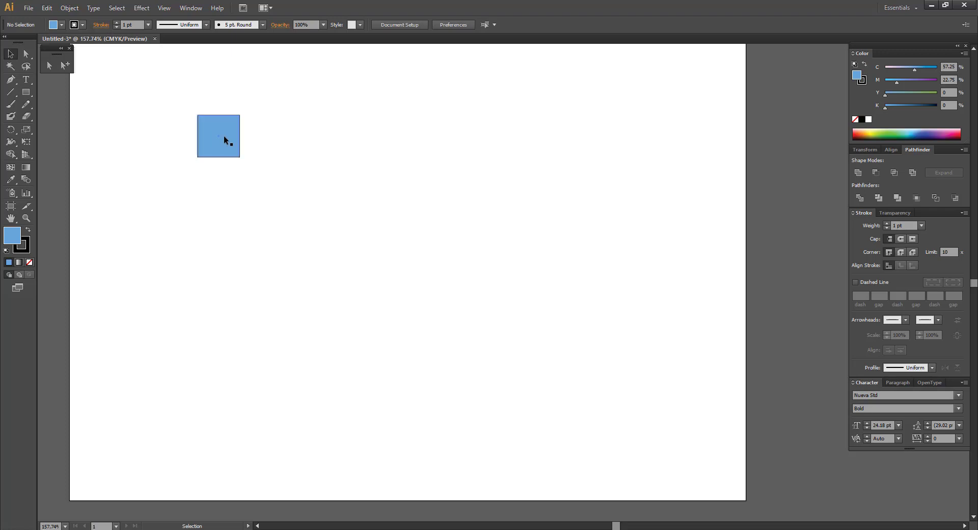
left_click_drag(224, 136, 571, 194)
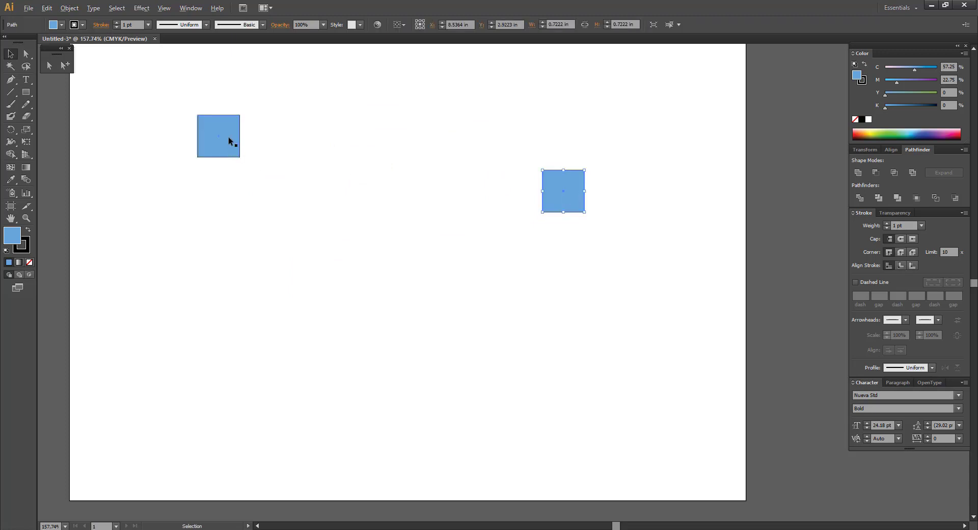
left_click_drag(231, 141, 454, 397)
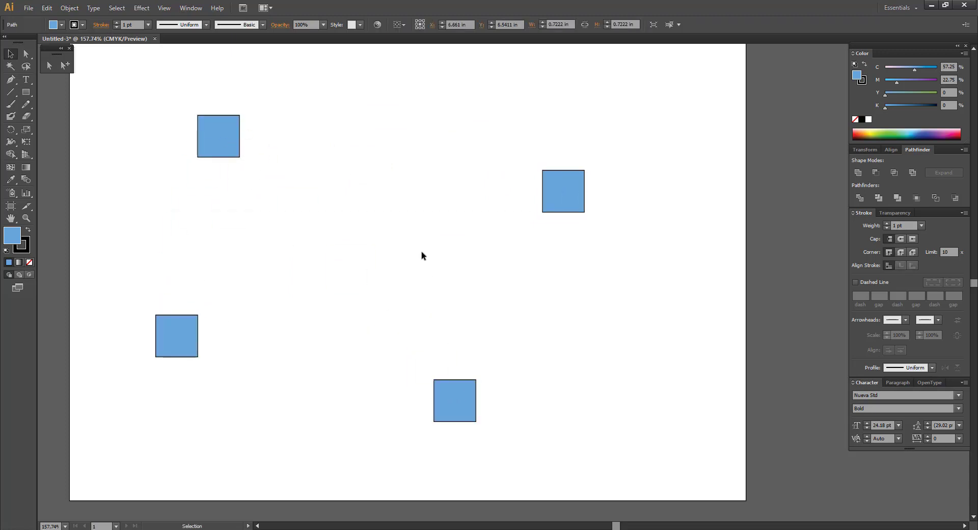
left_click(421, 255)
Step: Delete the three scattered copies, leaving only the original square
left_click_drag(130, 232, 489, 444)
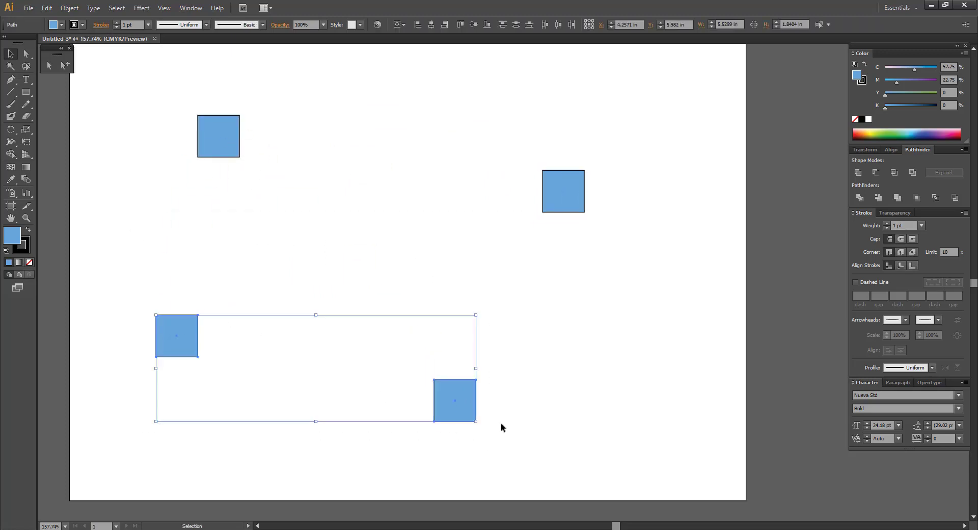
key("Delete")
left_click_drag(483, 142, 644, 267)
key("Delete")
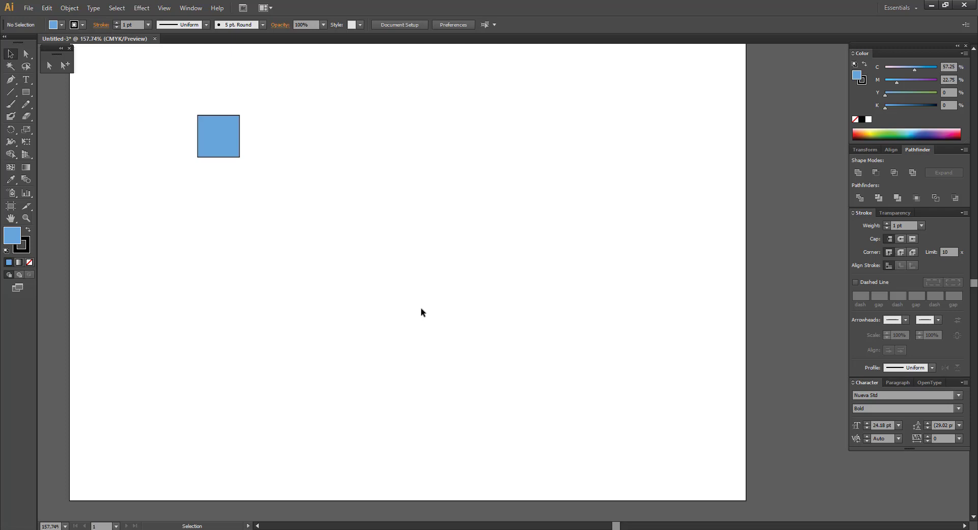
Step: Duplicate the square horizontally in line with the original, placing the copy at about X 5.81 in, and deselect
mouse_move(421, 311)
left_mouse_down()
mouse_move(476, 298)
mouse_move(411, 299)
left_mouse_up()
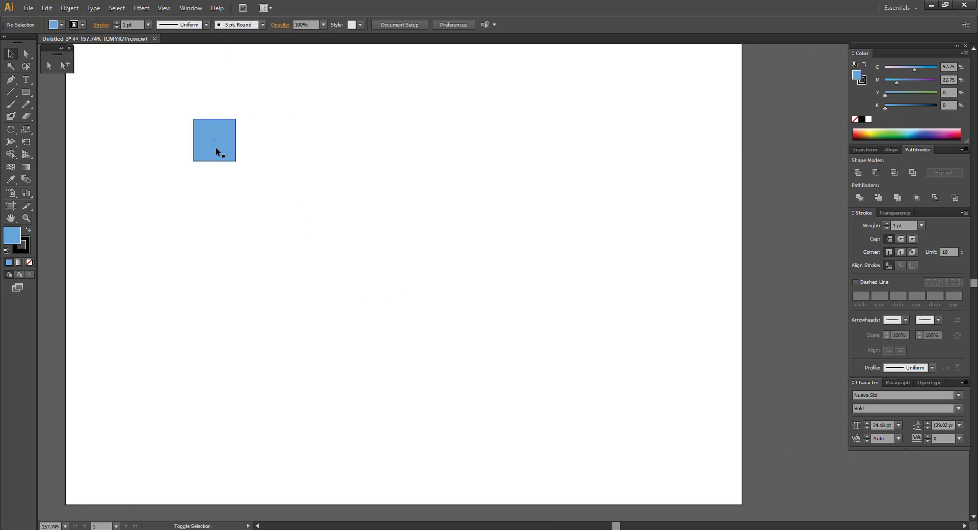
left_click_drag(216, 147, 323, 162)
left_click_drag(403, 162, 403, 160)
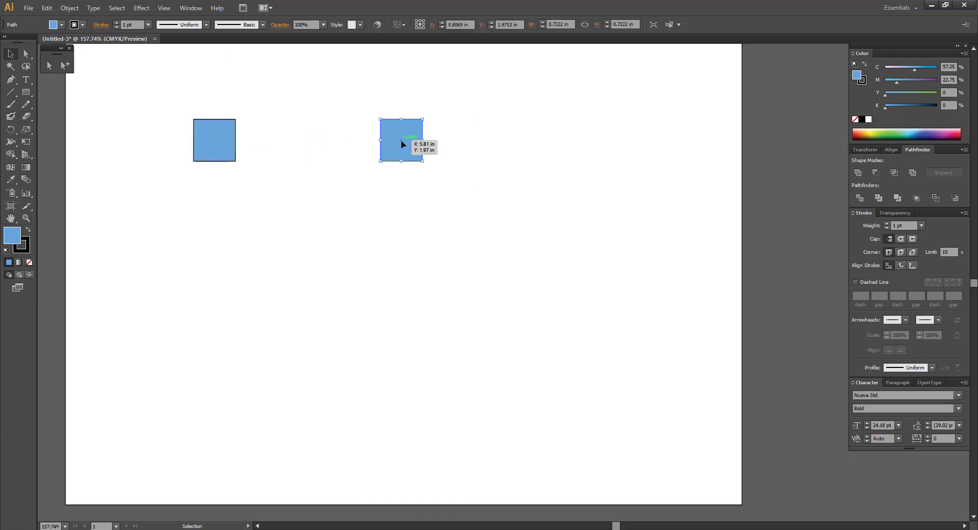
left_click(340, 176)
left_click_drag(169, 103, 441, 178)
left_click(352, 202)
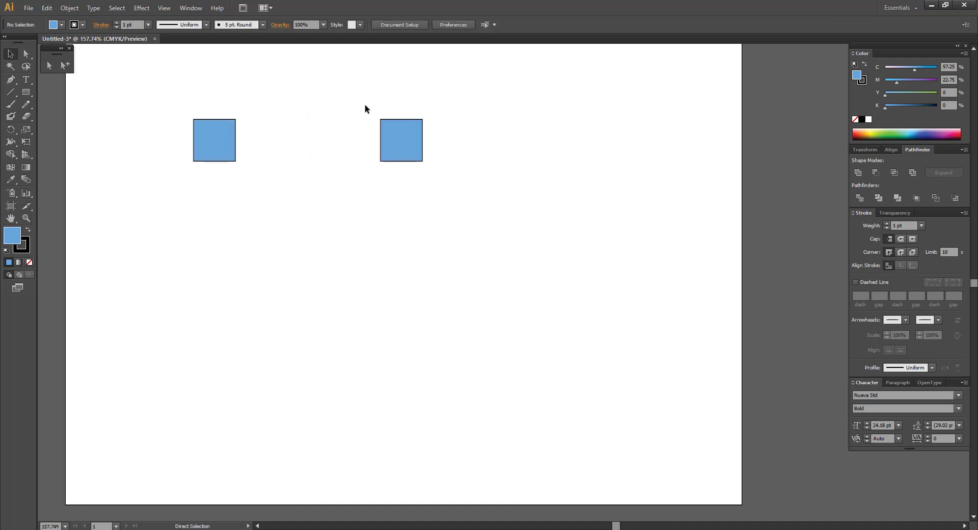
Step: Show the rulers and place a horizontal guide along the bottom edge of the squares
key("ctrl+r")
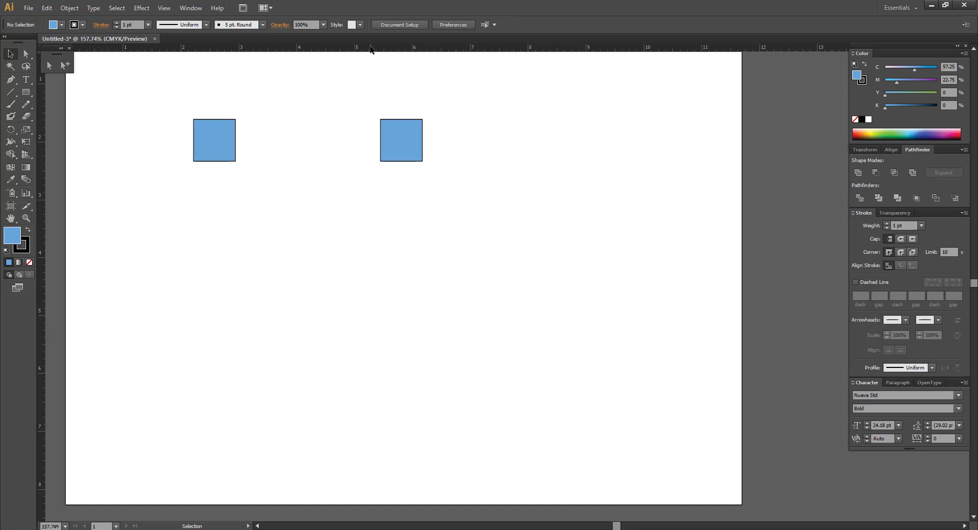
key("ctrl+r")
key("ctrl+r")
left_click_drag(365, 108, 446, 176)
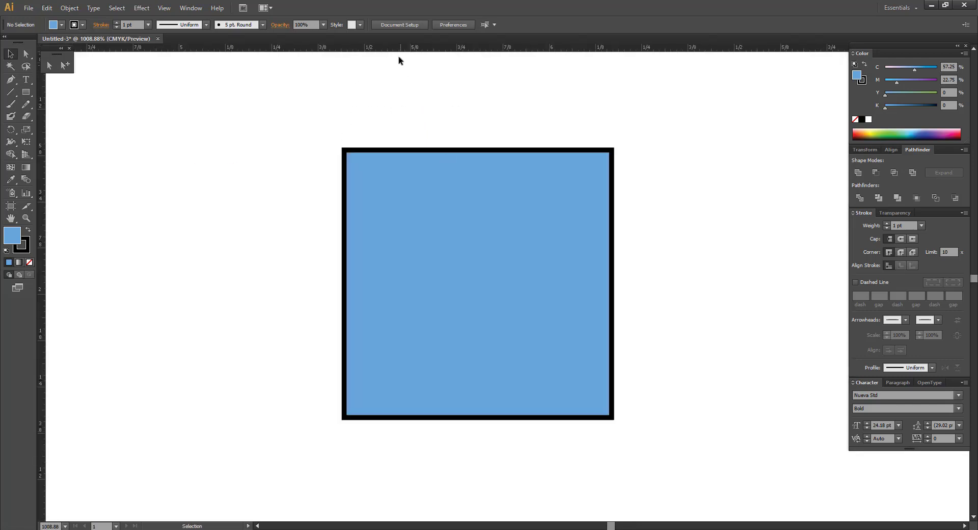
left_click_drag(408, 48, 390, 417)
key("ctrl+minus")
key("ctrl+minus")
key("ctrl+minus")
key("ctrl+minus")
key("ctrl+minus")
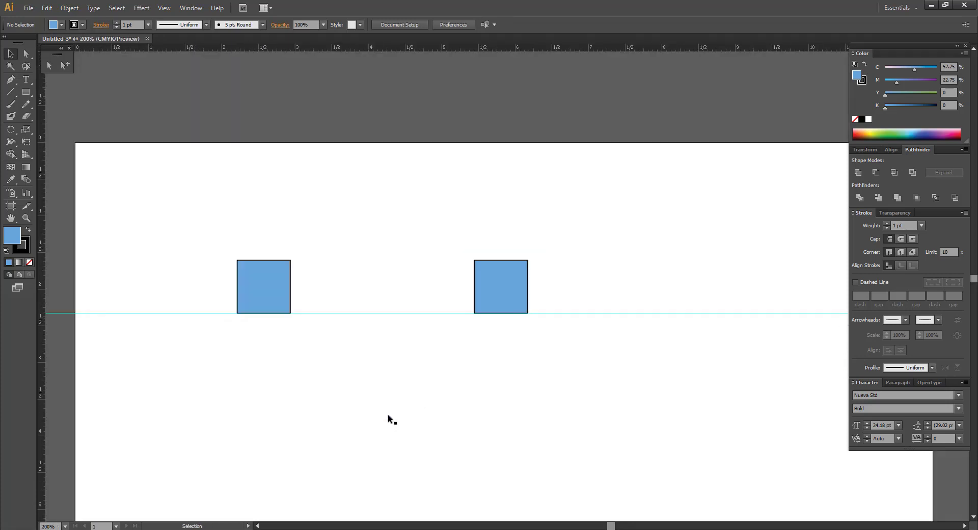
Step: Examine up close how the bottom edges of both squares line up with the horizontal guide
left_click_drag(408, 323, 454, 225)
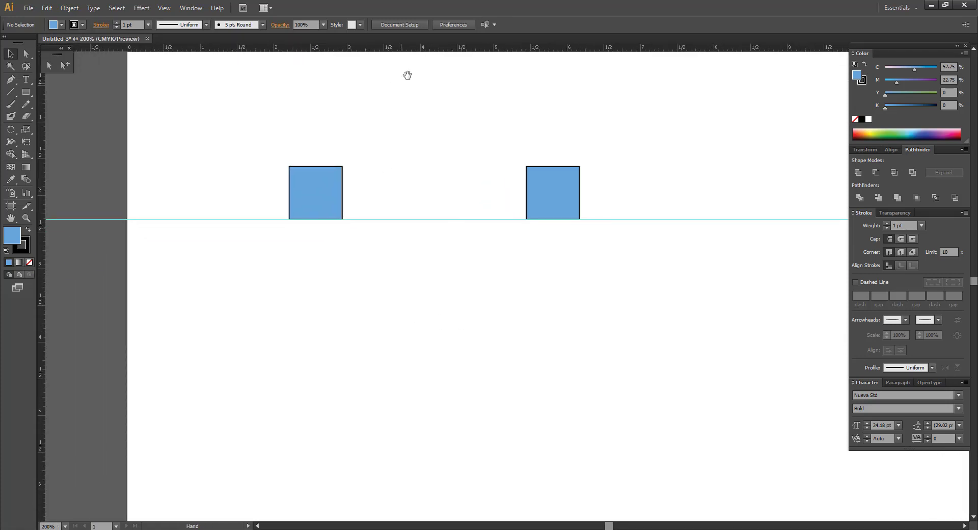
left_click_drag(295, 211, 458, 291)
left_click_drag(792, 247, 493, 305)
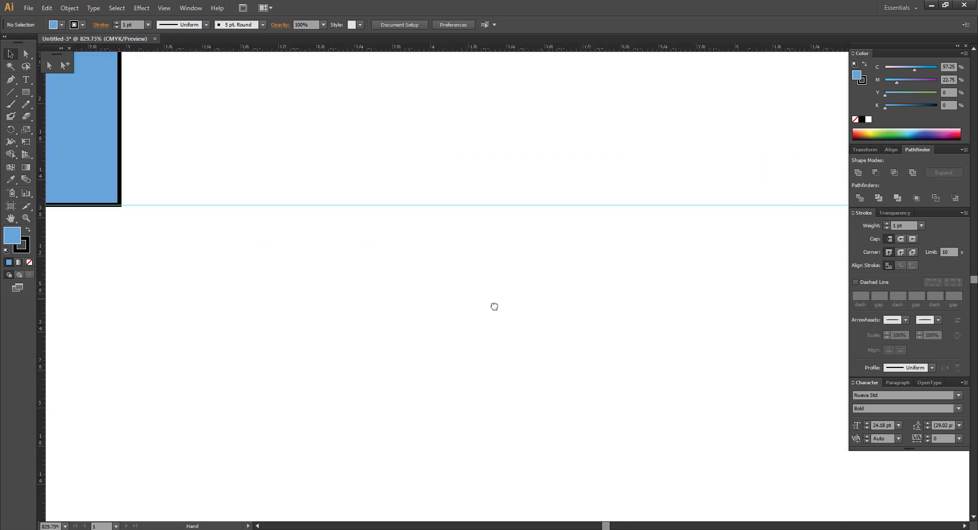
key("ctrl+minus")
key("ctrl+minus")
key("ctrl+minus")
key("ctrl+minus")
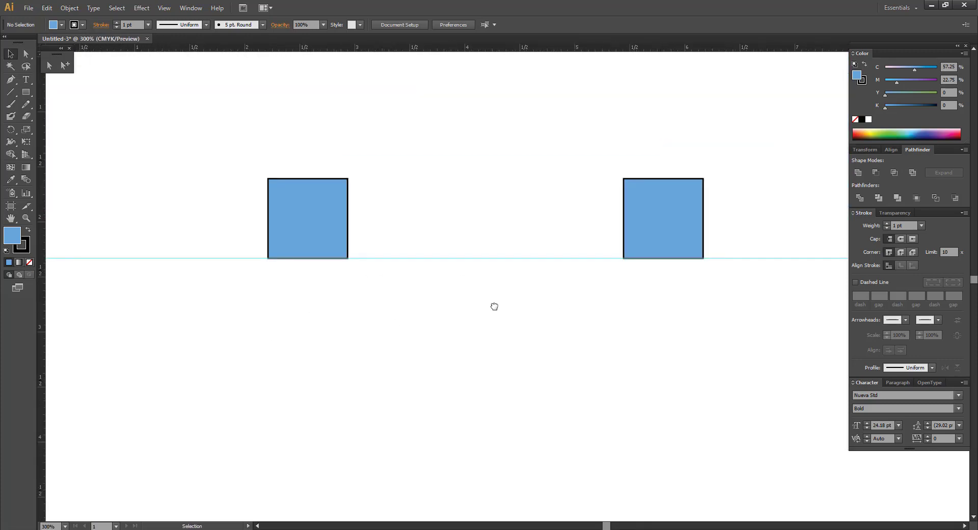
key("ctrl+minus")
left_click_drag(494, 306, 323, 264)
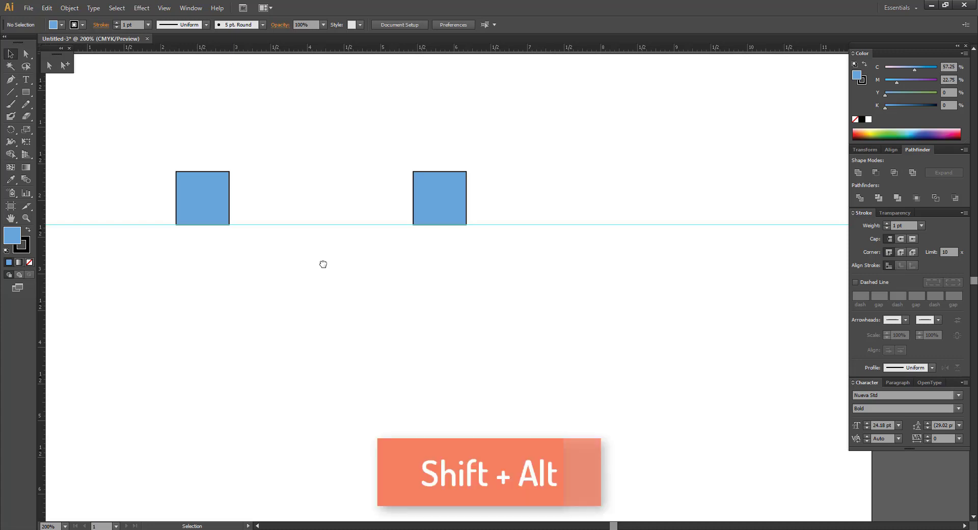
left_click_drag(382, 267, 350, 269)
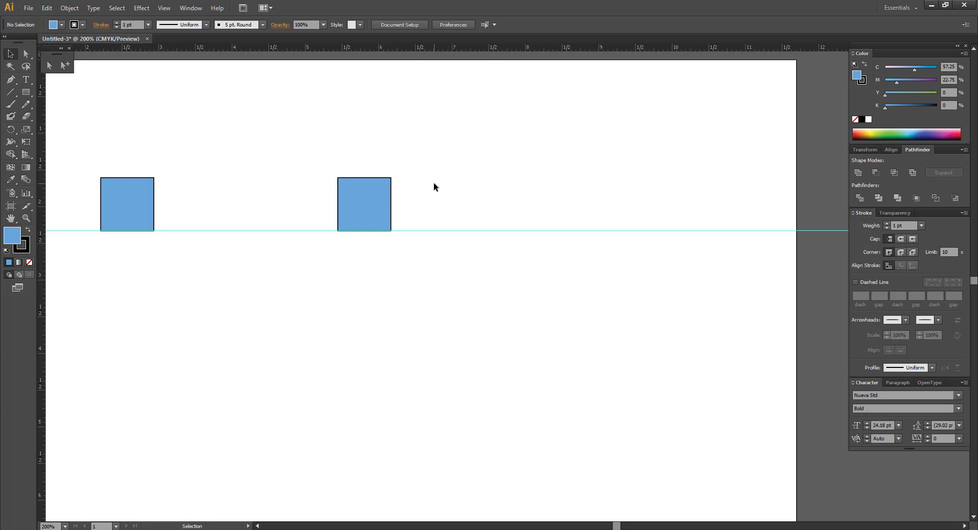
Step: Move the second square horizontally to near the artboard's right edge and place an aligned copy of it at about X 6.82 in
left_click_drag(369, 201, 684, 192)
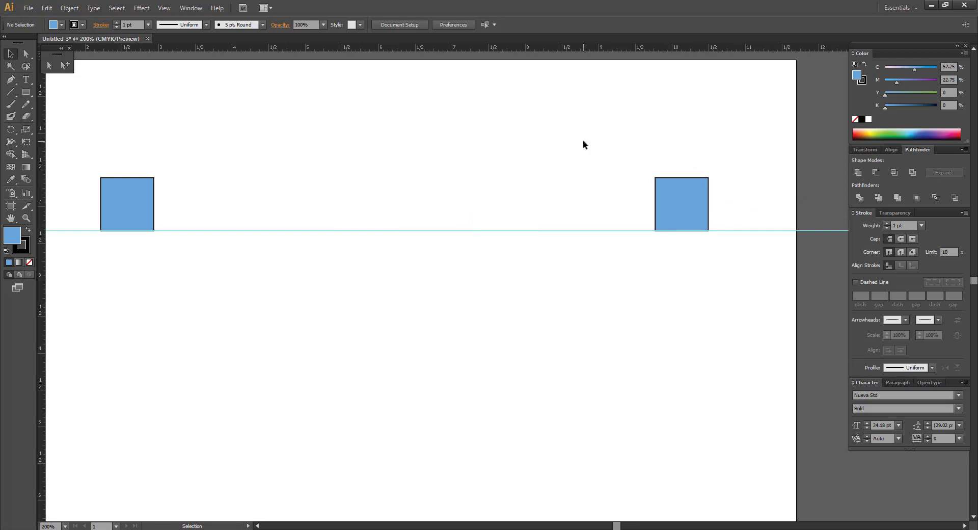
left_click_drag(682, 203, 439, 204)
left_click_drag(541, 181, 546, 152)
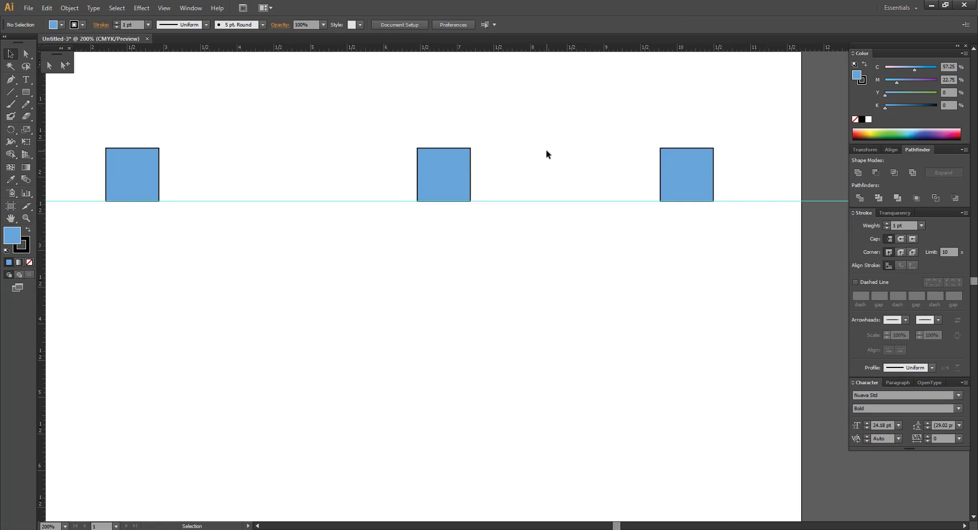
Step: Duplicate the middle square straight down to about Y 3.99 in
left_click(453, 193)
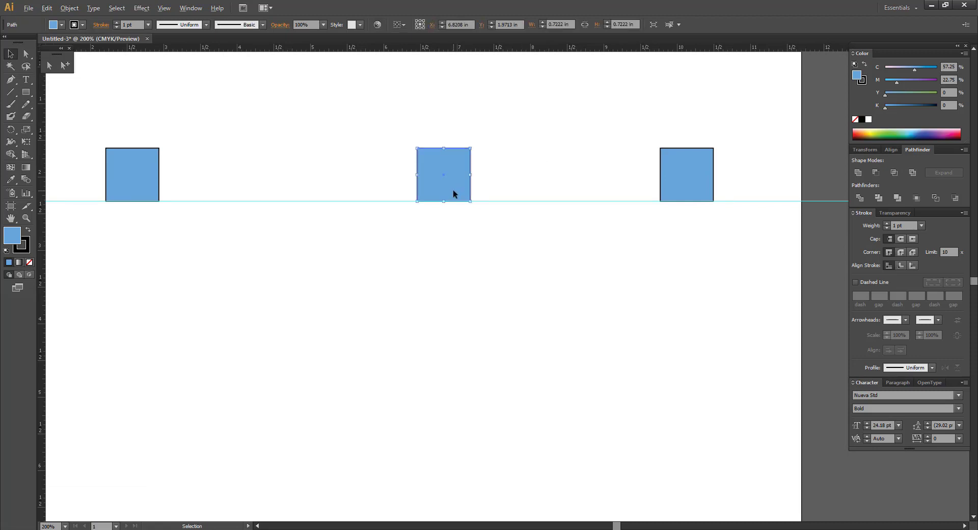
key("shift")
left_click(453, 194, "shift")
left_click_drag(446, 189, 456, 336)
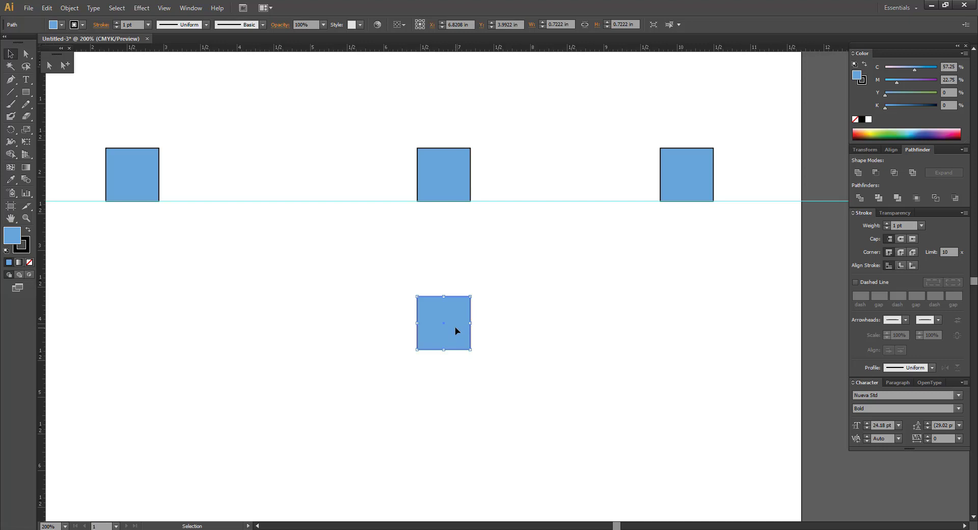
key("ctrl+minus")
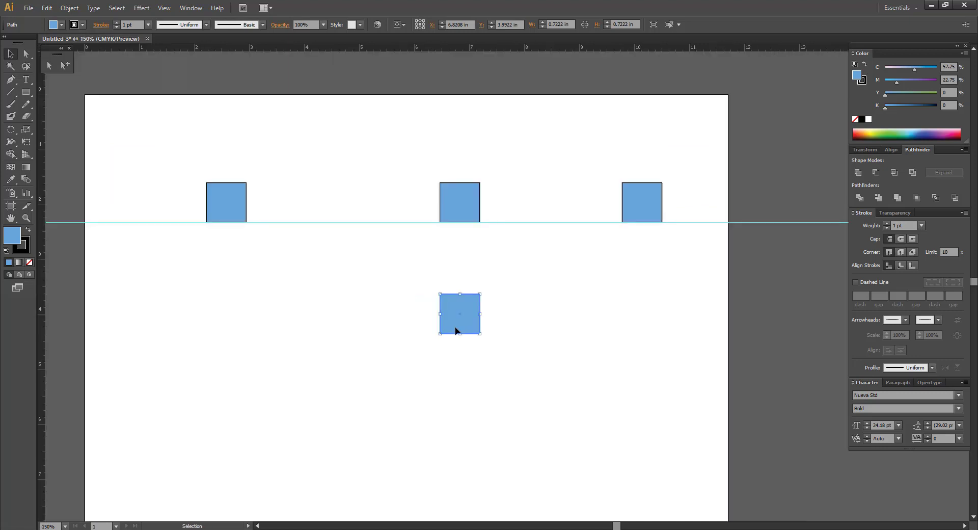